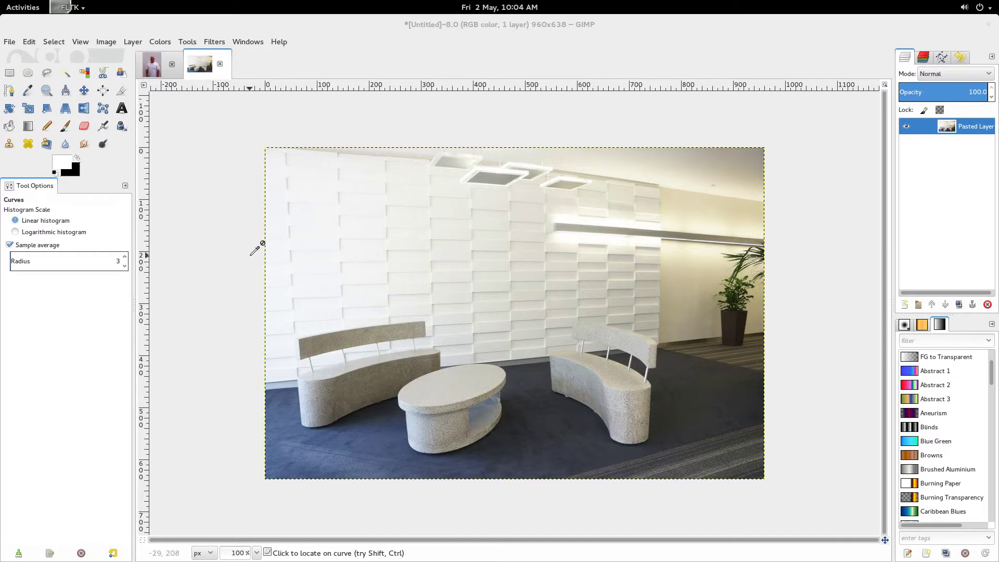
Switch between the lobby and portrait images, ending on the 478×640 portrait.
click(153, 65)
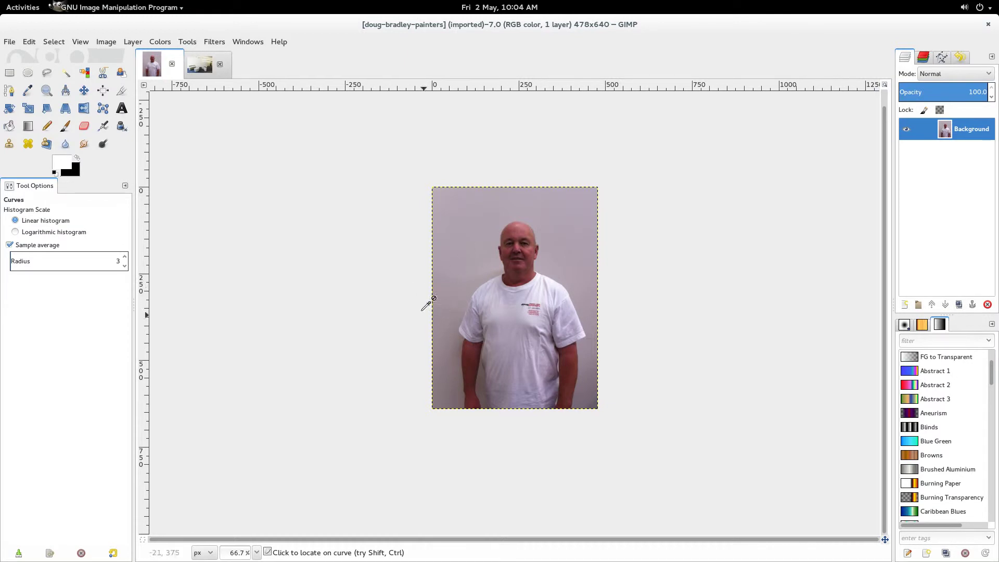
click(204, 66)
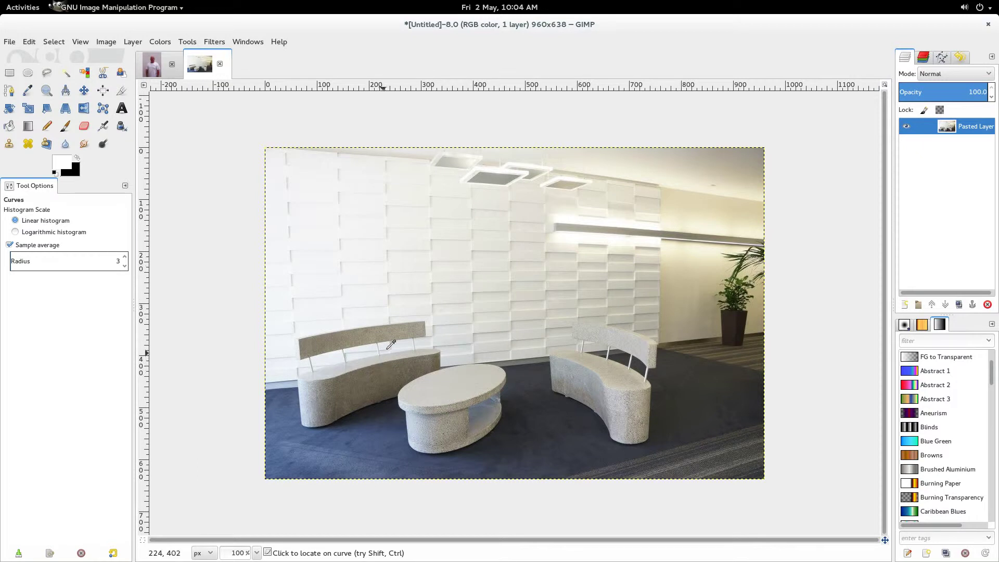
click(152, 64)
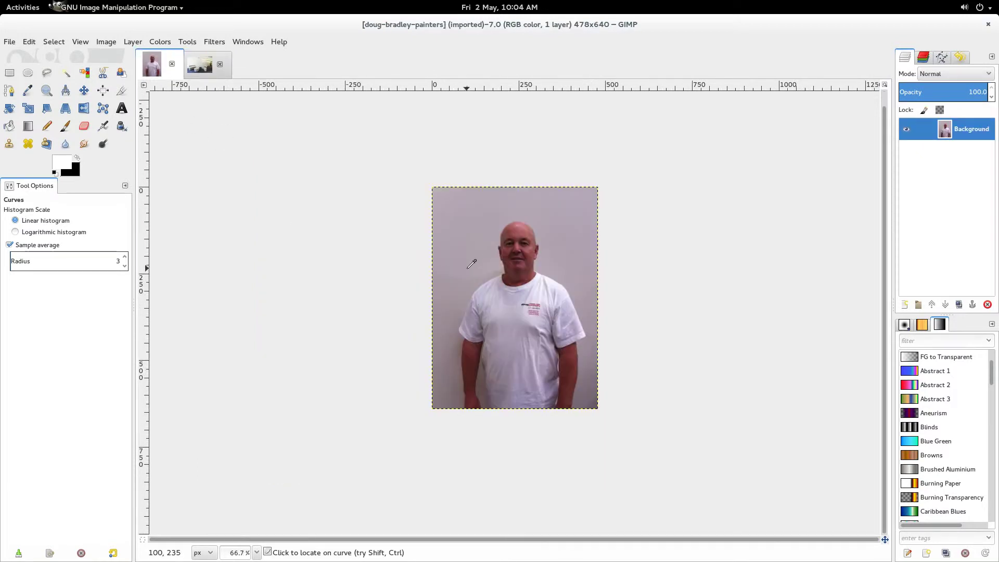
Fuzzy-select the pale wall around the man's head, shoulders and arms.
click(65, 74)
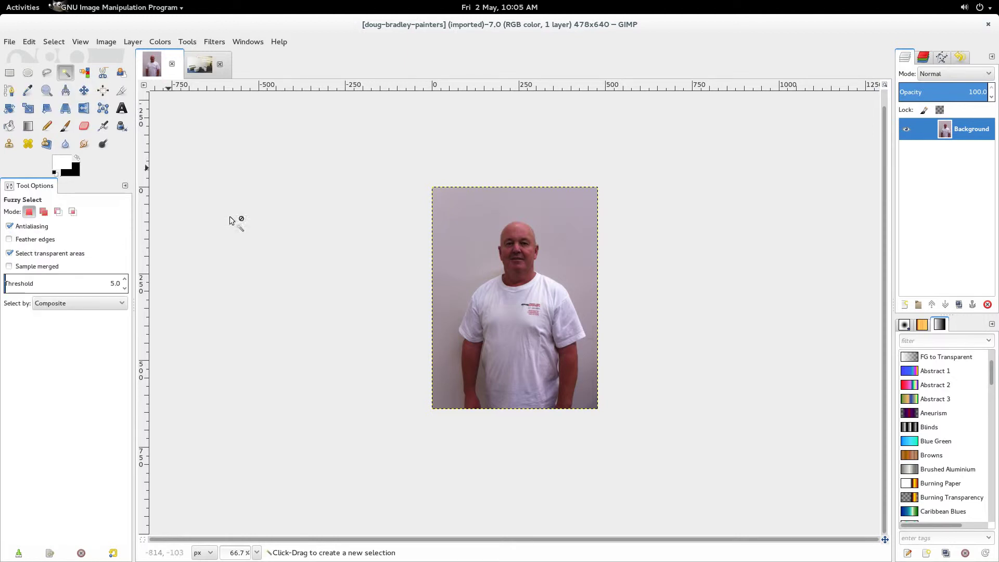
click(452, 201)
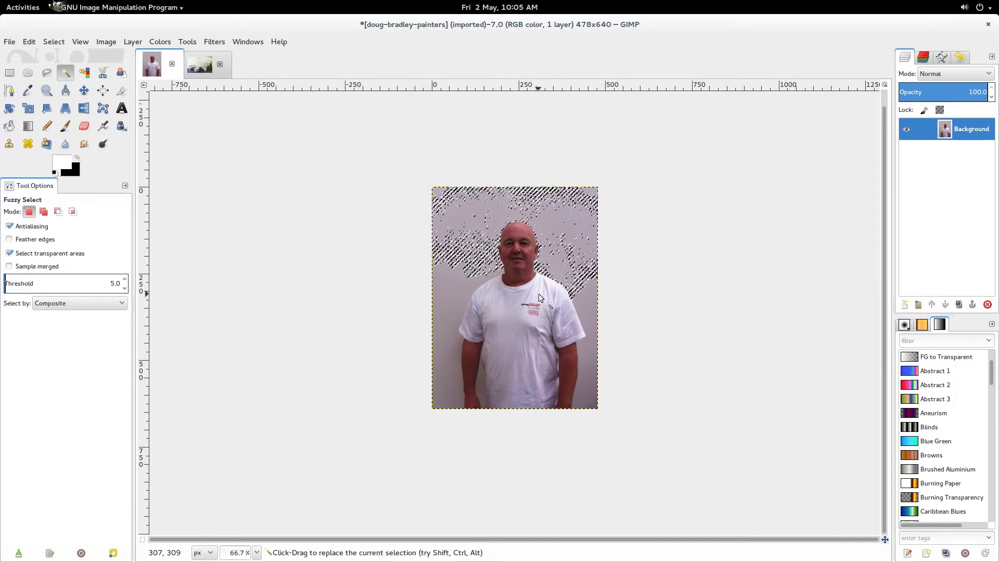
shift+click(458, 287)
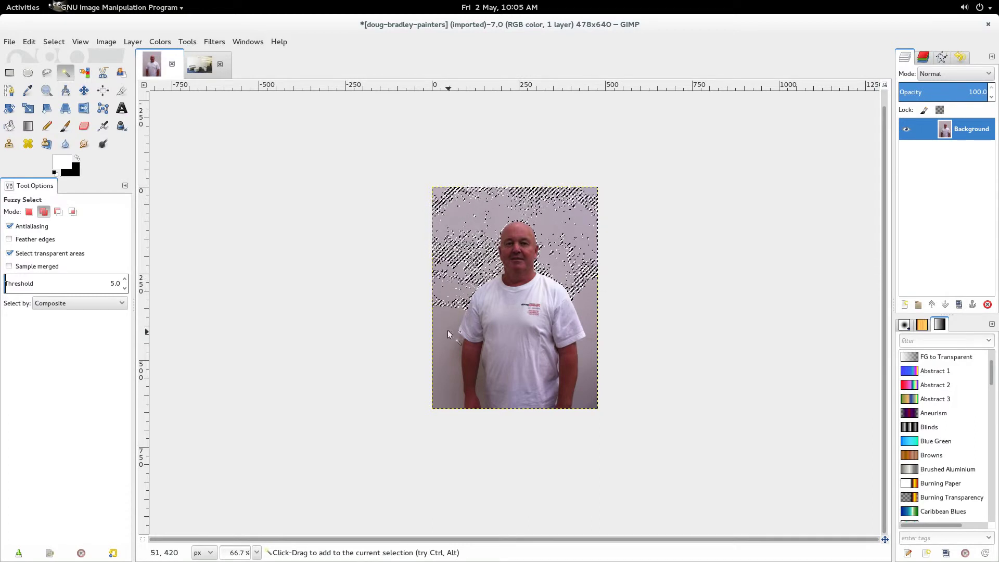
shift+click(447, 372)
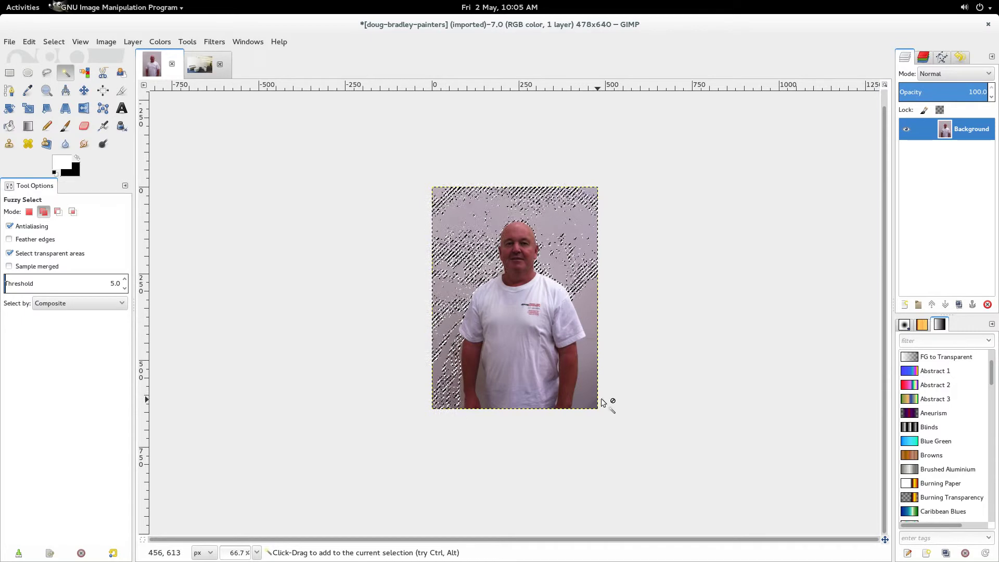
shift+click(593, 359)
shift+click(588, 256)
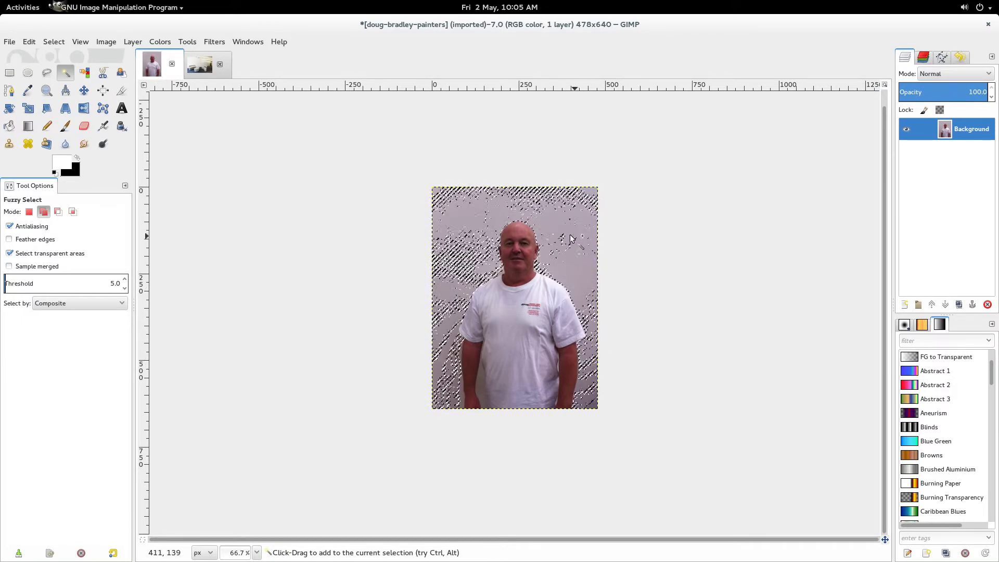
shift+click(444, 250)
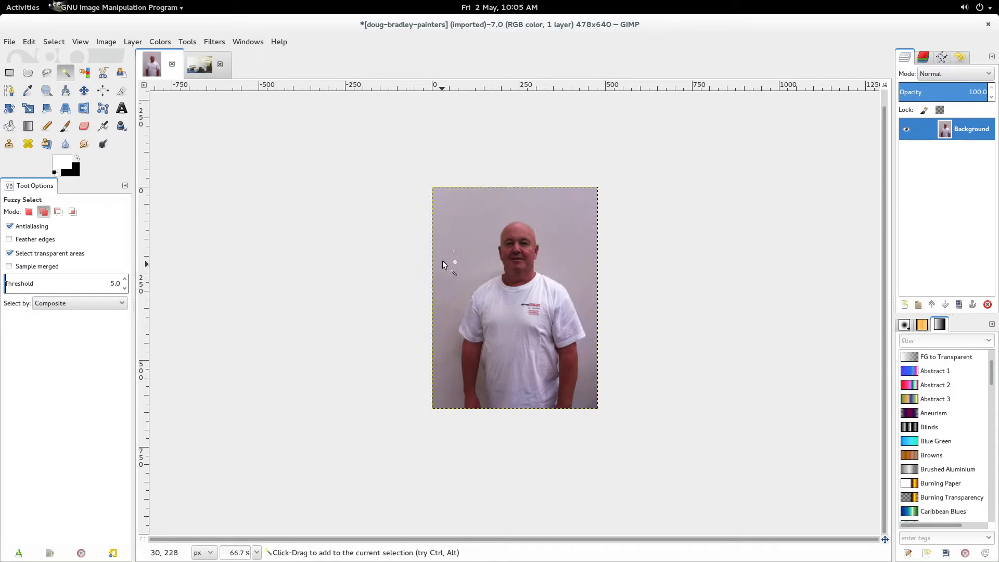
click(443, 311)
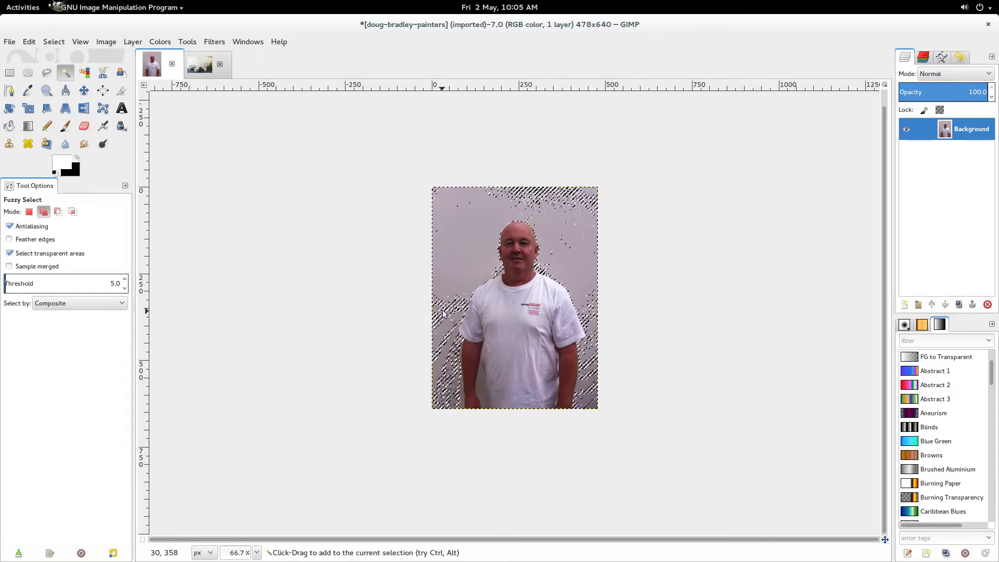
drag(445, 345, 445, 405)
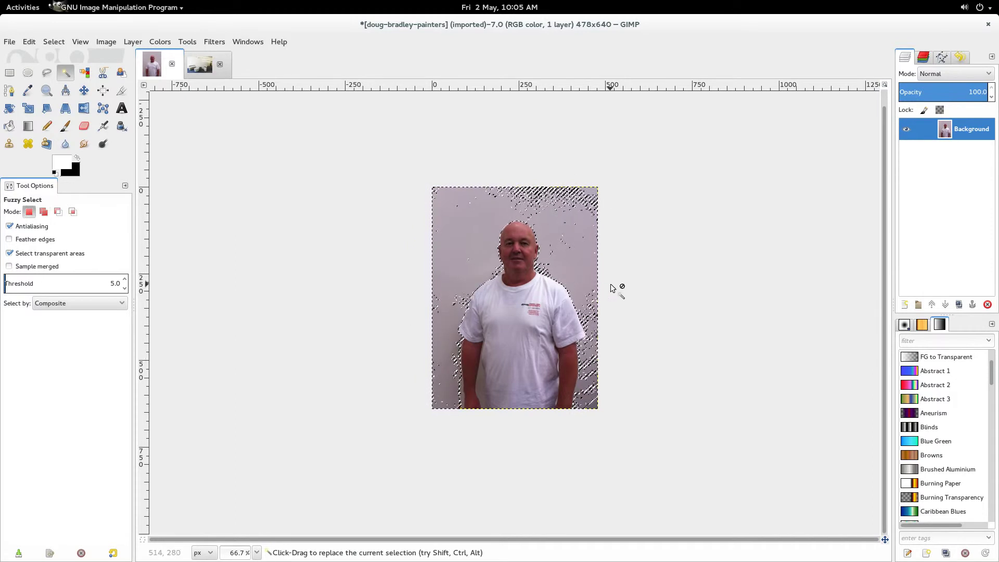
Cut and undo, then add the top-right and lower-right wall areas to the selection.
key(ctrl)
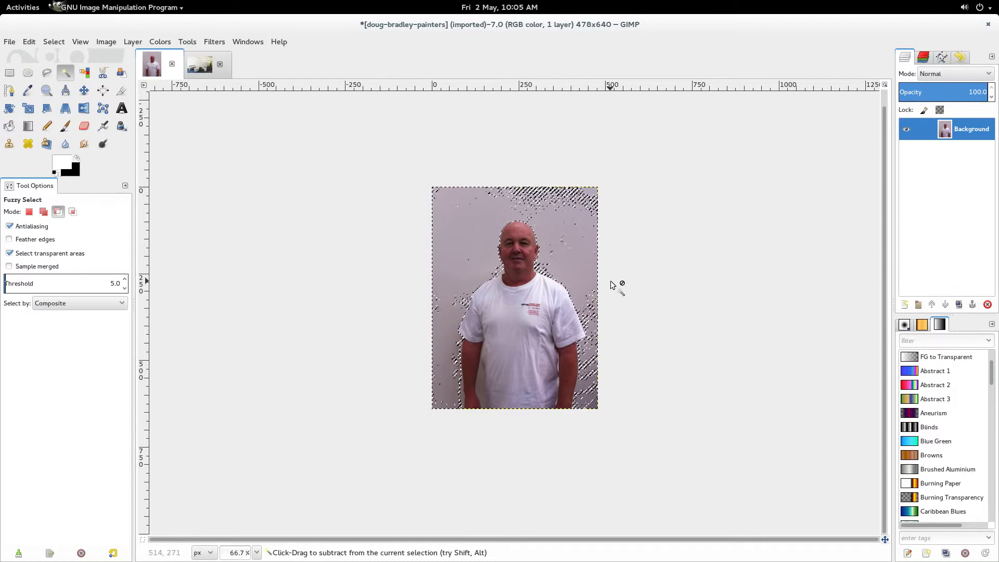
key(ctrl+x)
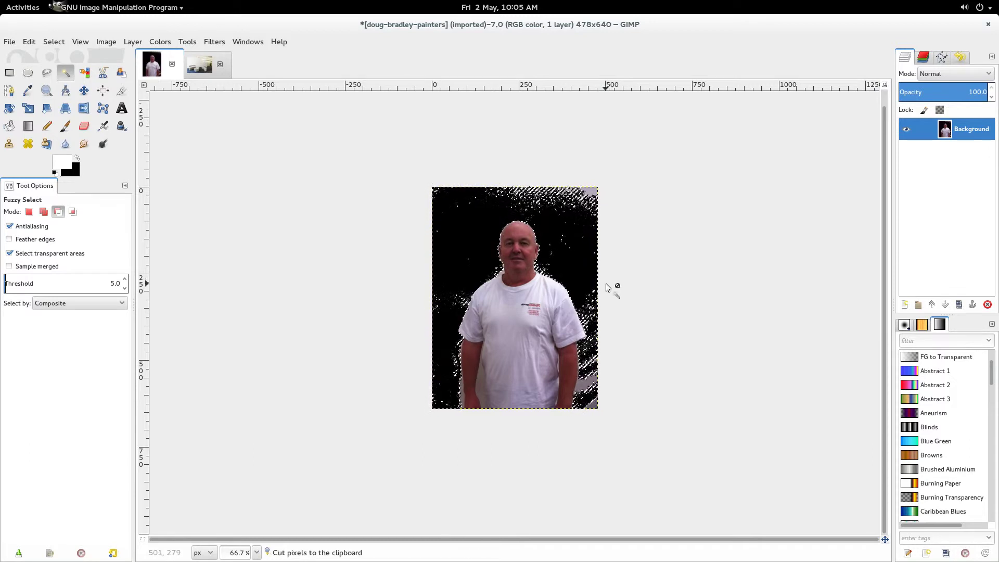
key(ctrl+z)
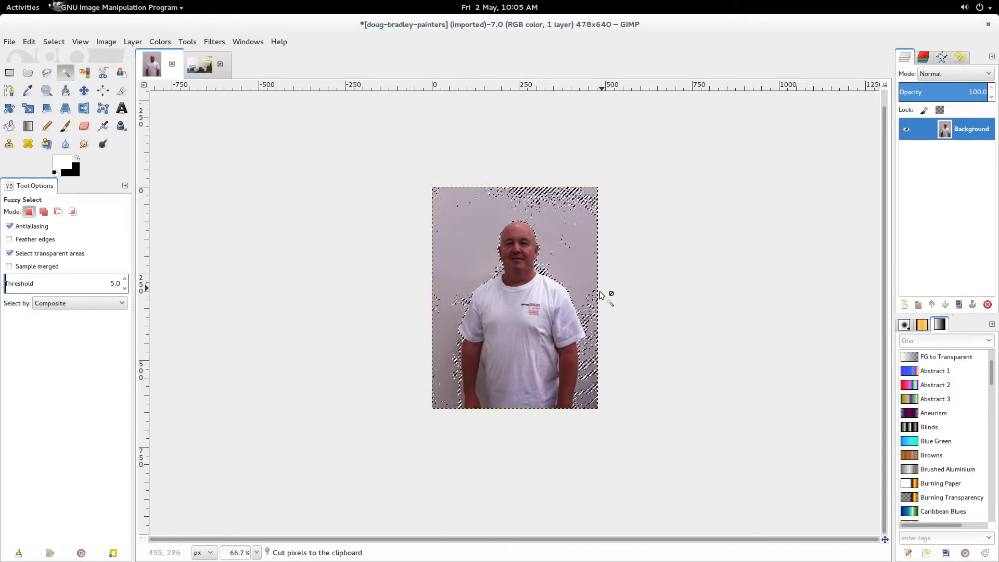
key(shift)
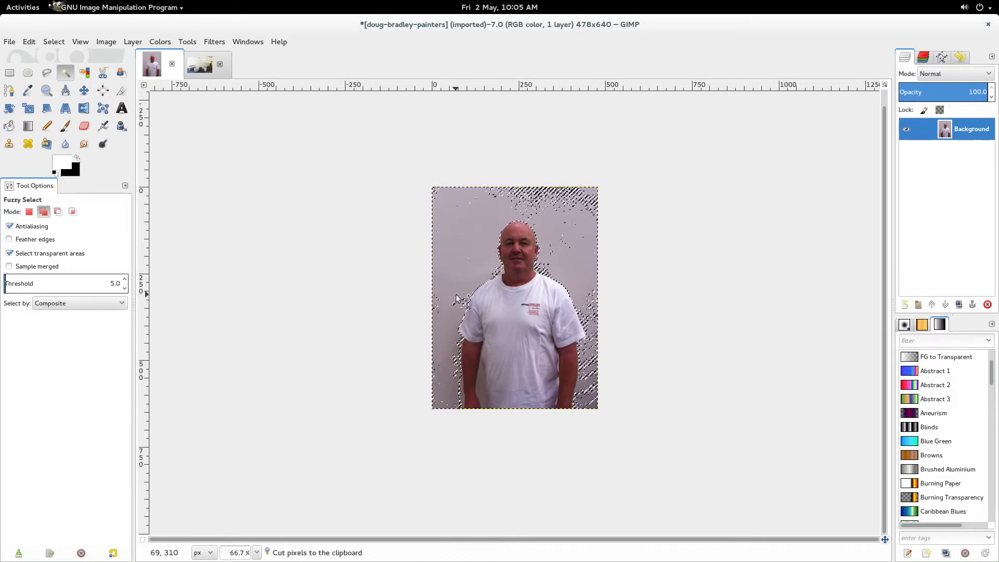
shift+click(576, 195)
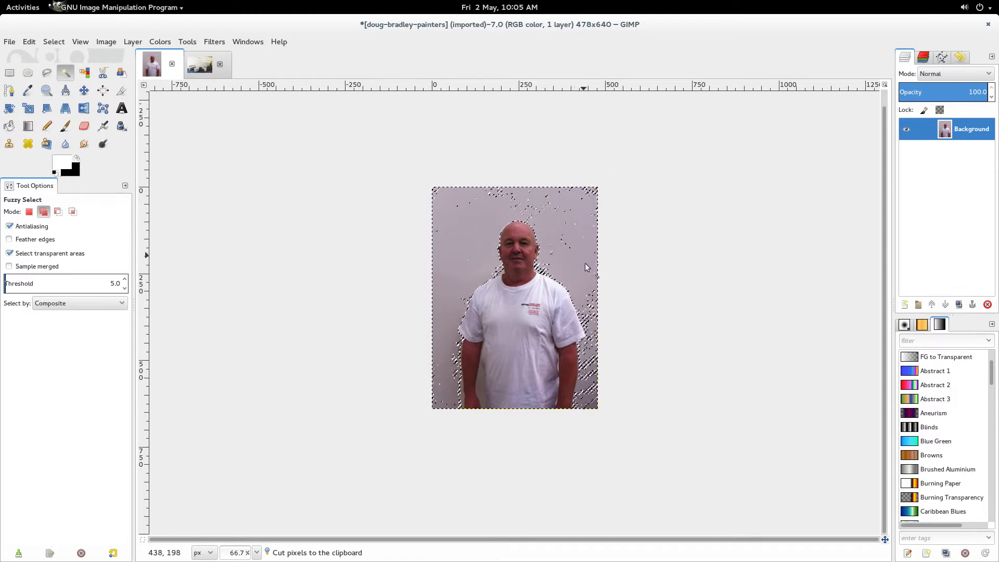
shift+click(595, 385)
shift+click(592, 363)
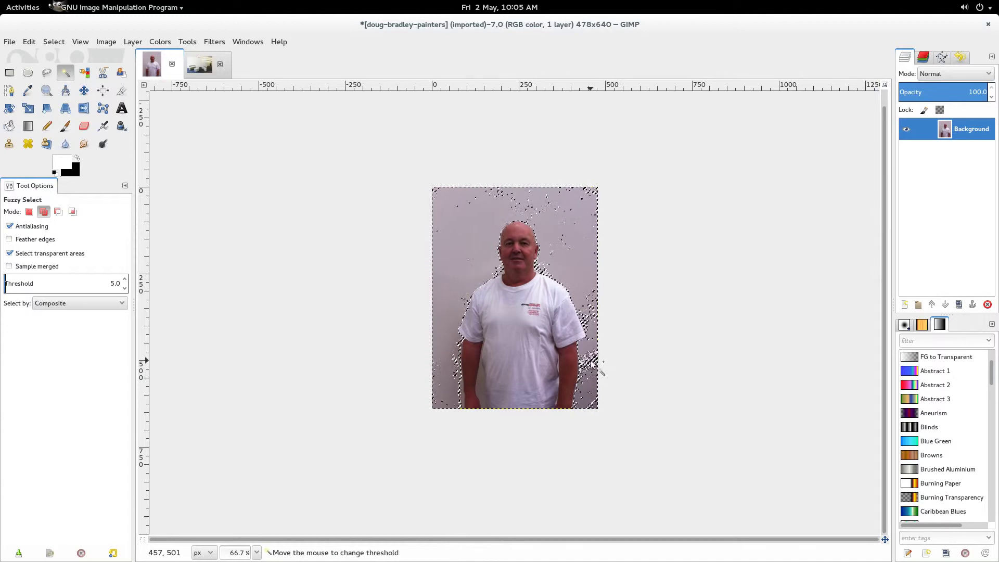
shift+click(596, 328)
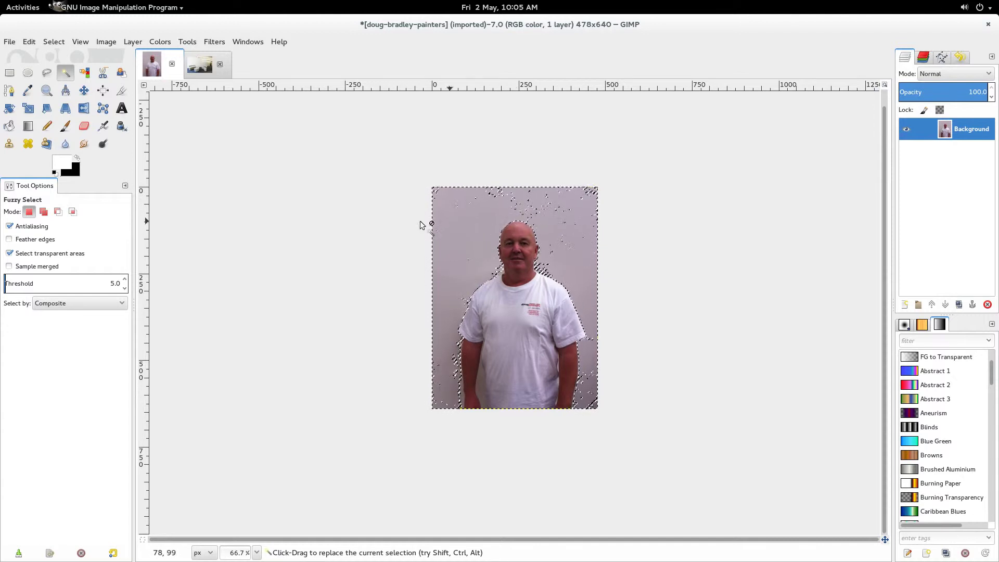
Add rectangles over leftover wall along the top, right edge, left edge and beside the head.
click(10, 76)
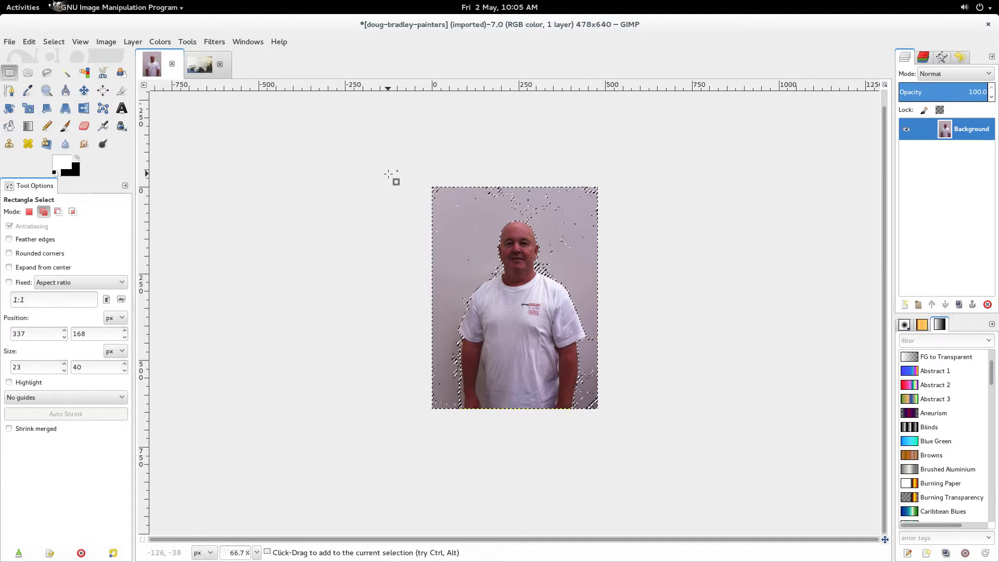
drag(388, 174, 634, 222)
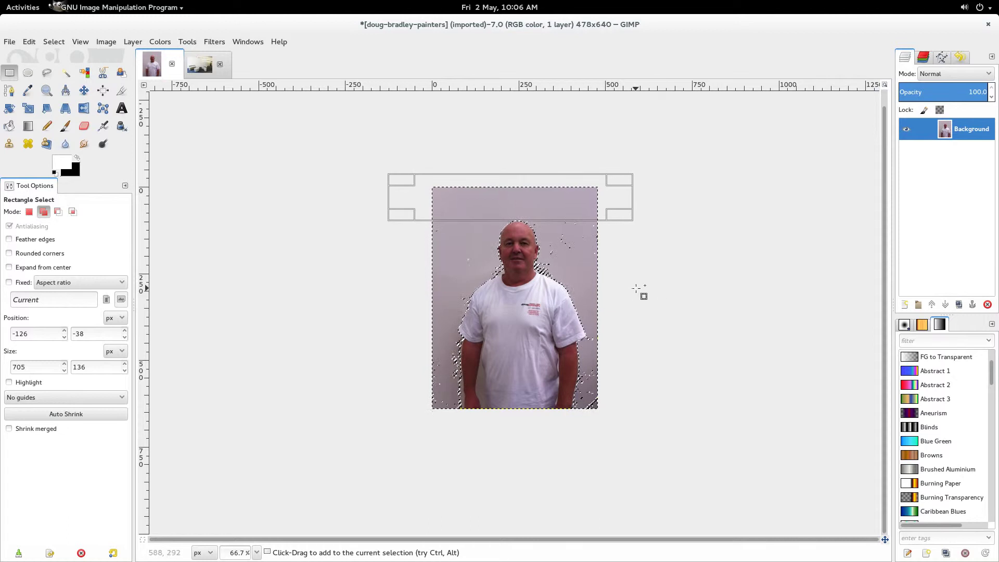
drag(636, 288, 540, 181)
drag(546, 279, 547, 259)
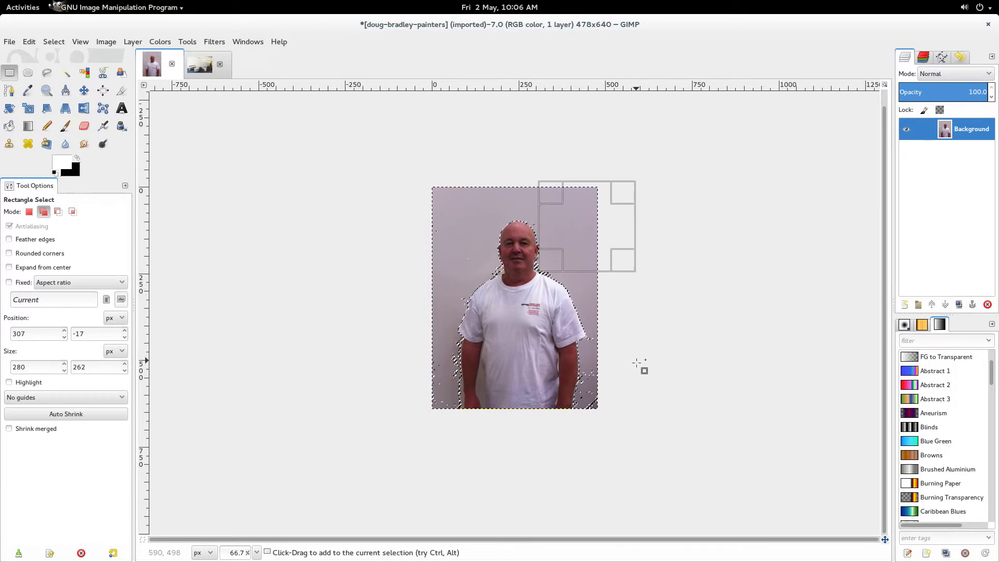
drag(619, 427, 595, 345)
drag(394, 290, 457, 426)
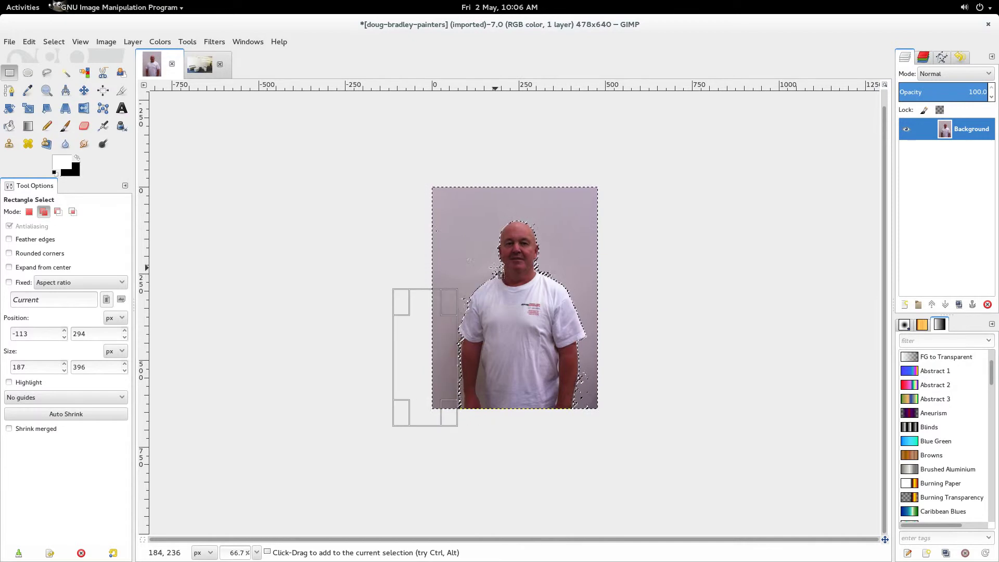
drag(408, 245, 478, 269)
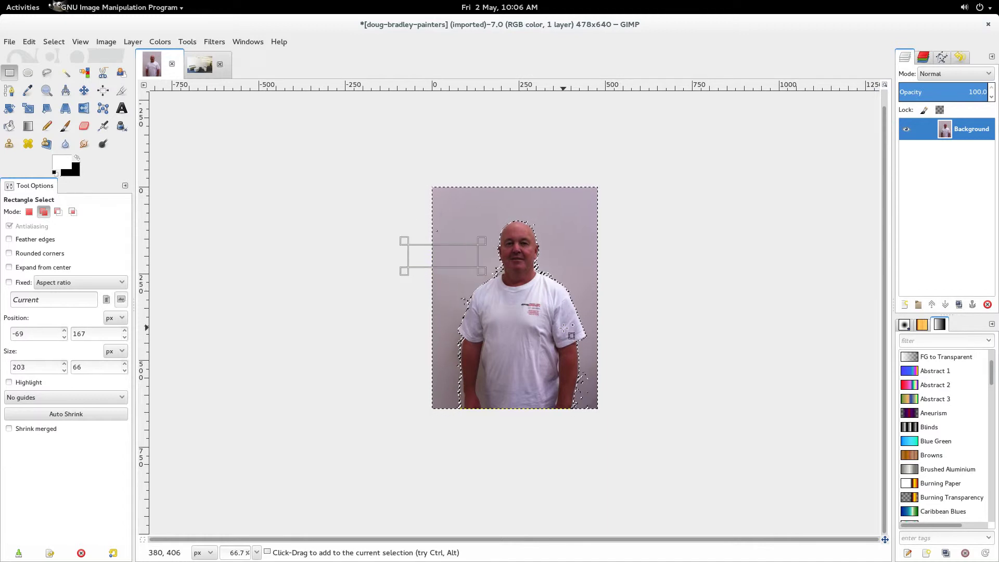
At 300% zoom, fuzzy-add the wall beside the face, neck and left shoulder.
key(plus)
key(plus)
key(plus)
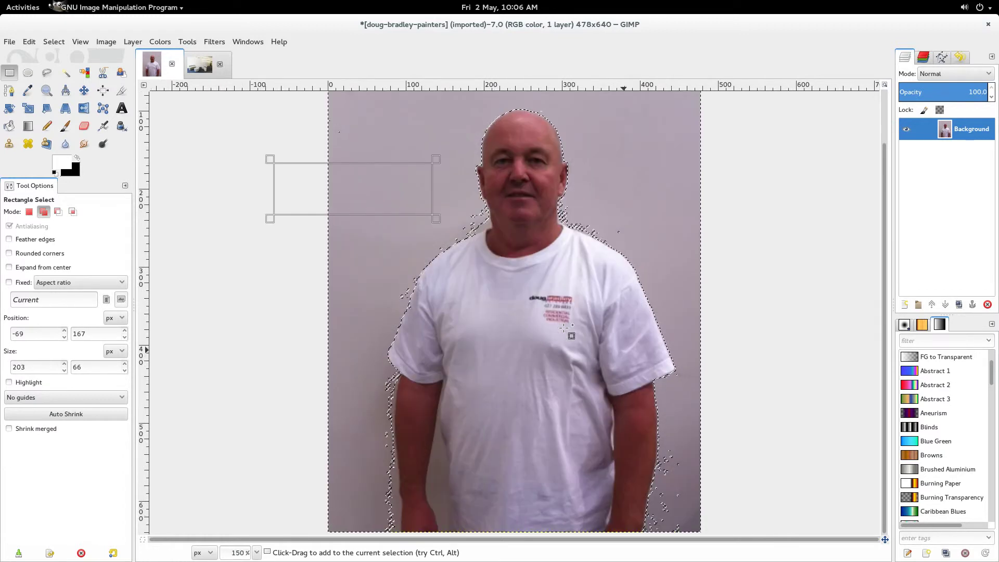
key(plus)
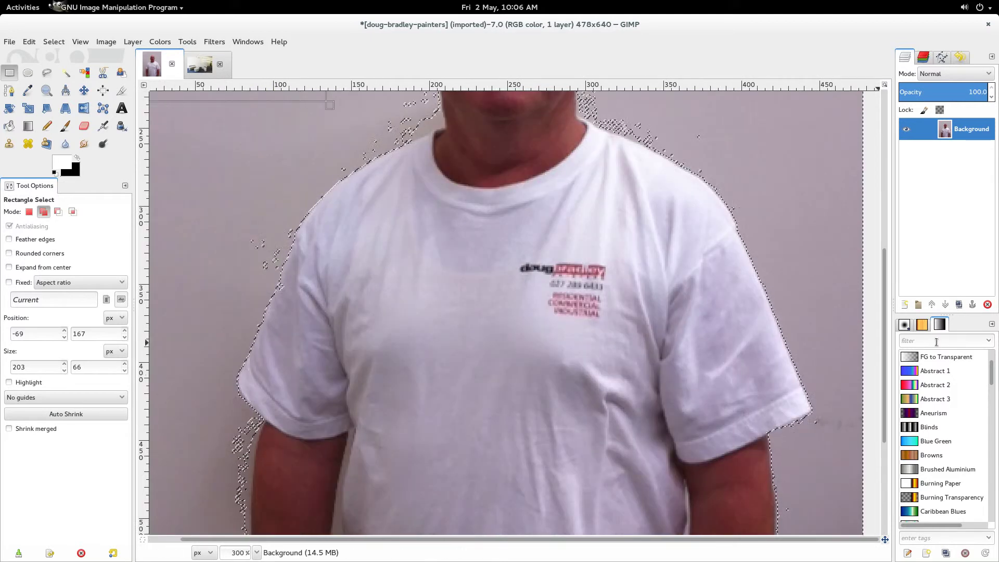
drag(882, 287, 881, 244)
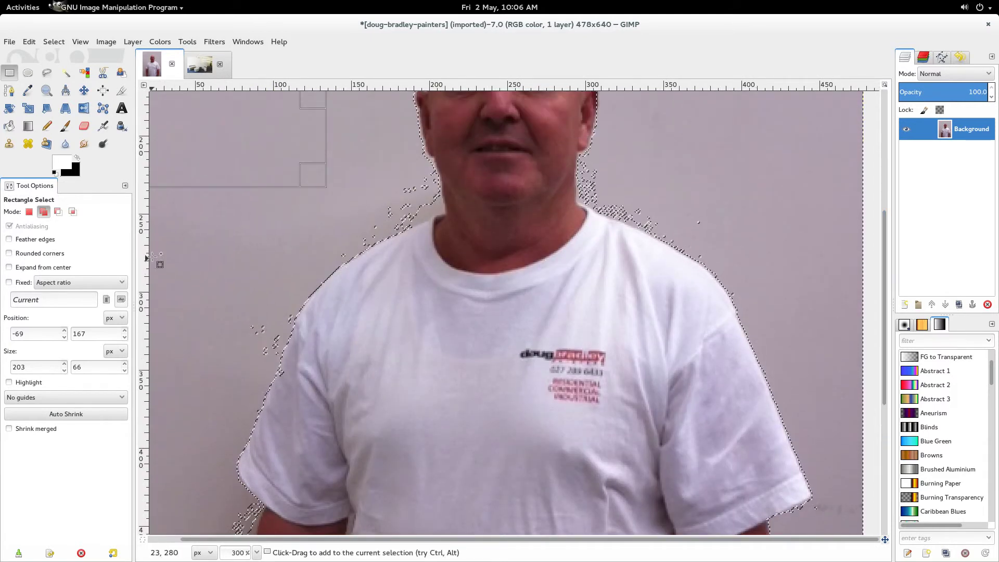
click(66, 73)
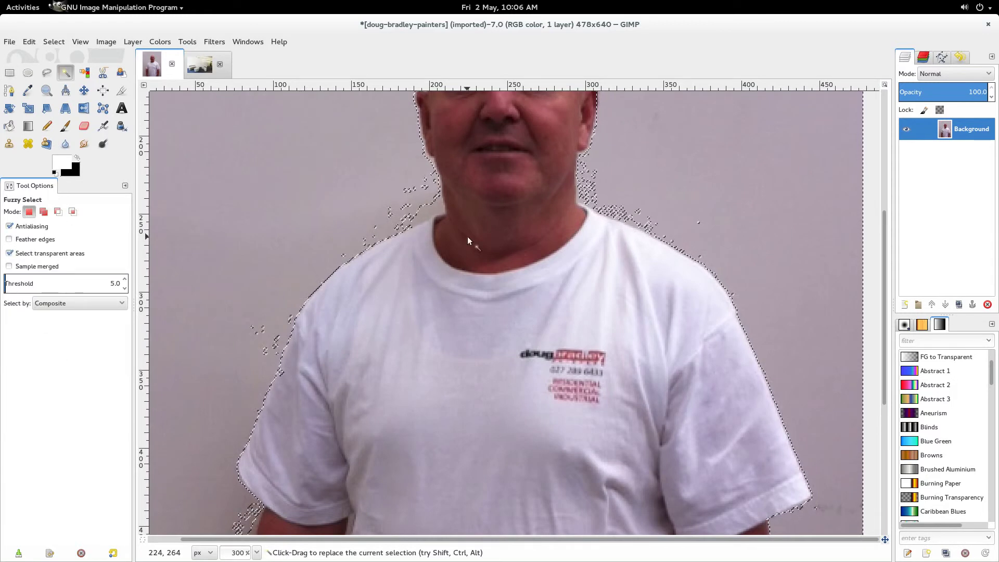
shift+click(425, 213)
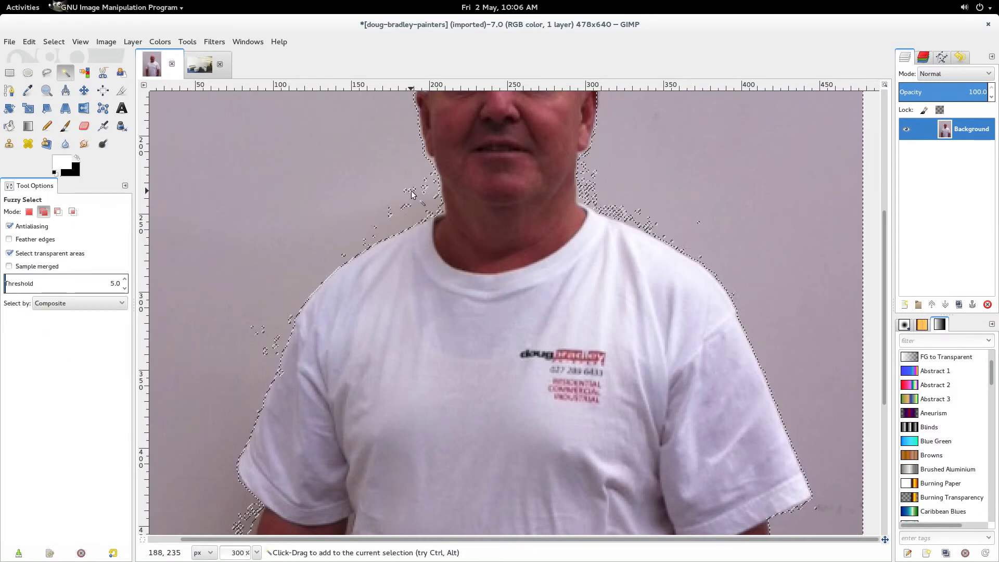
drag(416, 203, 408, 198)
drag(426, 215, 424, 218)
click(374, 238)
drag(262, 336, 261, 335)
click(258, 336)
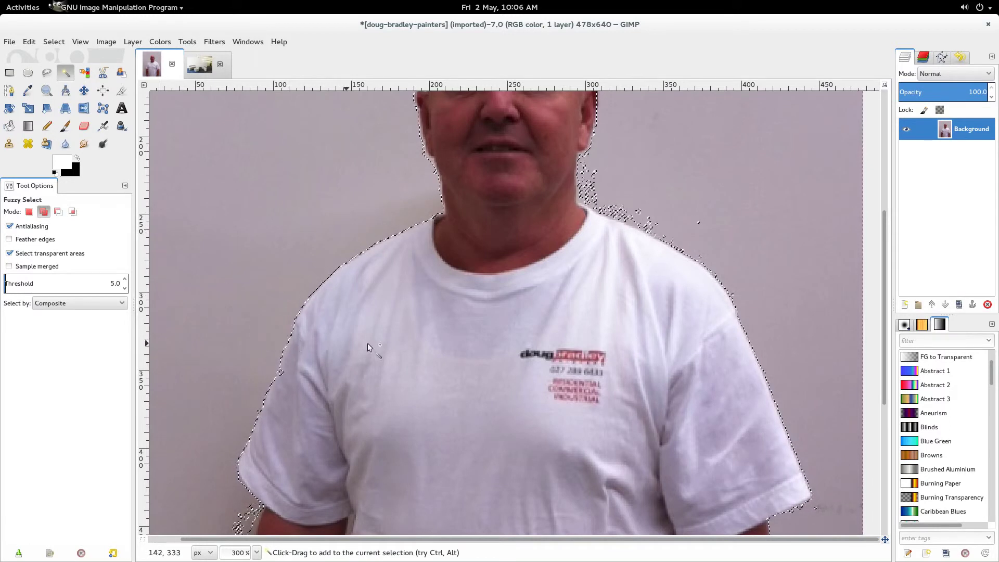
Fuzzy-add leftover wall by the right shoulder, left arm and lower-right specks.
click(636, 223)
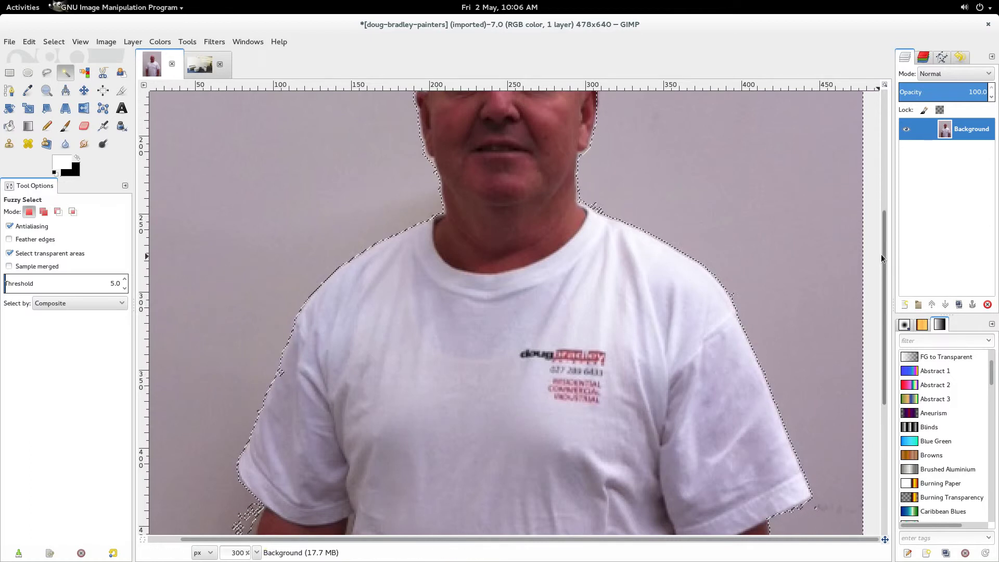
drag(884, 248, 888, 557)
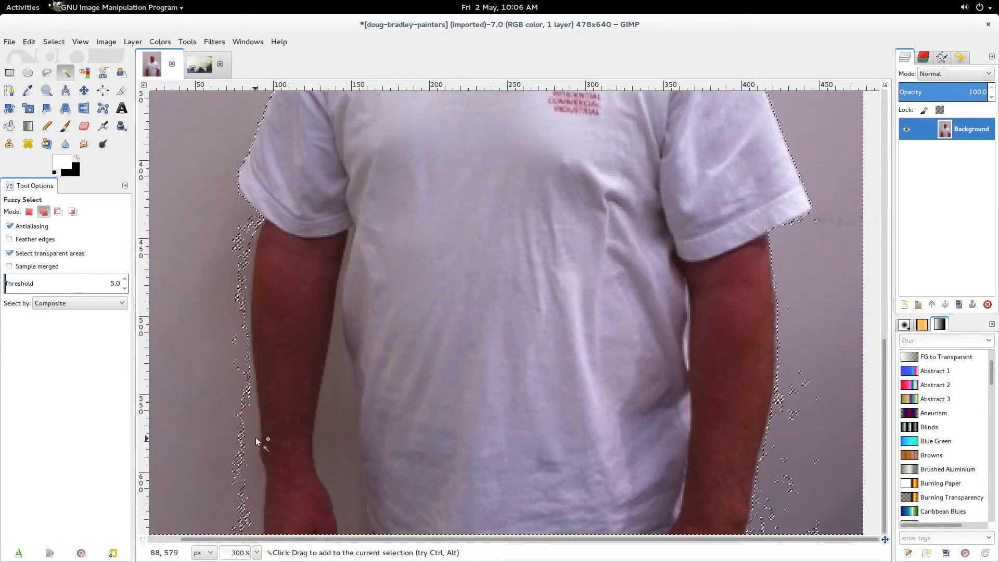
mouse_move(256, 445)
mouse_down()
mouse_move(242, 456)
mouse_move(250, 464)
mouse_up()
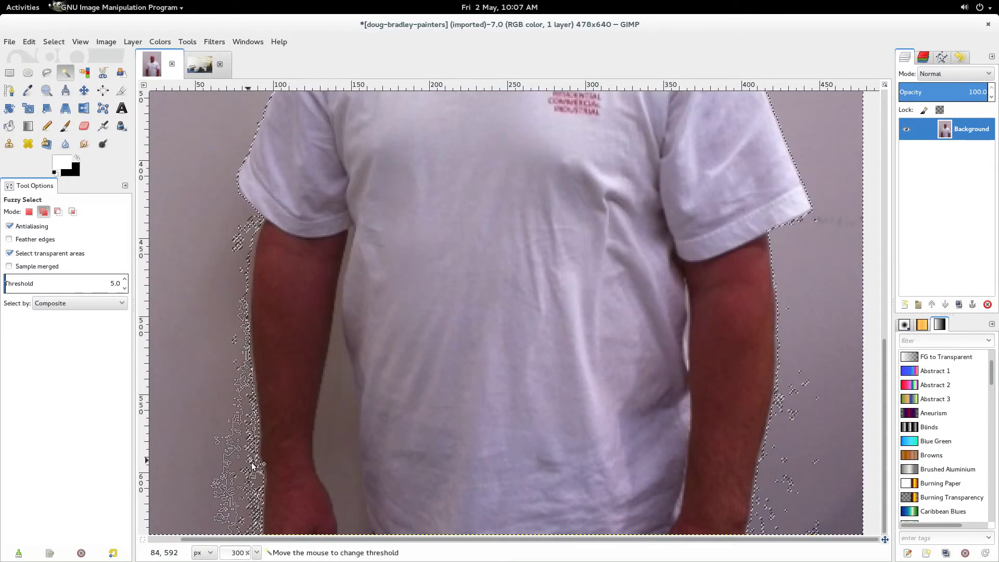
drag(318, 444, 334, 416)
mouse_move(250, 262)
mouse_down()
mouse_move(241, 268)
mouse_move(263, 261)
mouse_up()
key(ctrl+shift+a)
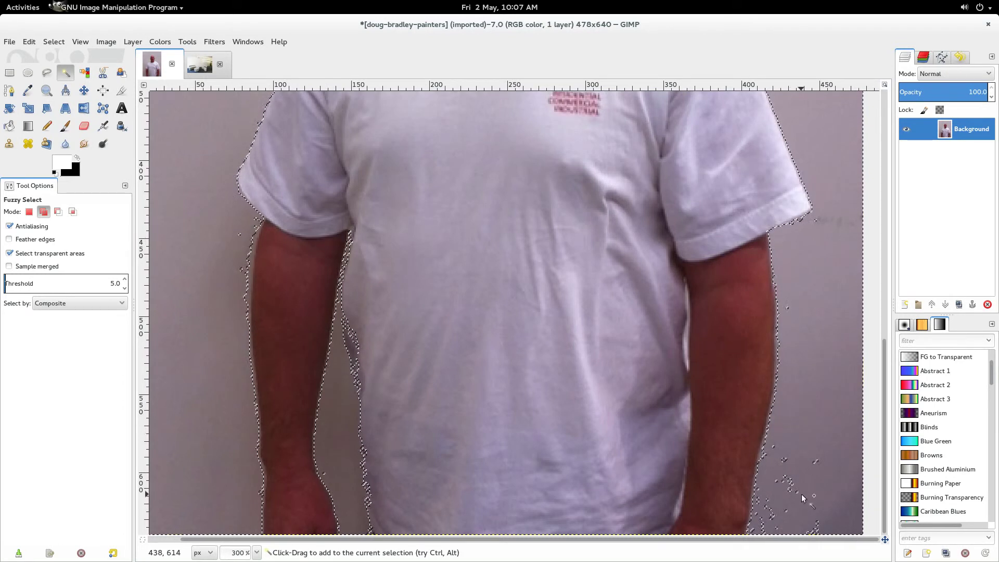
click(804, 491)
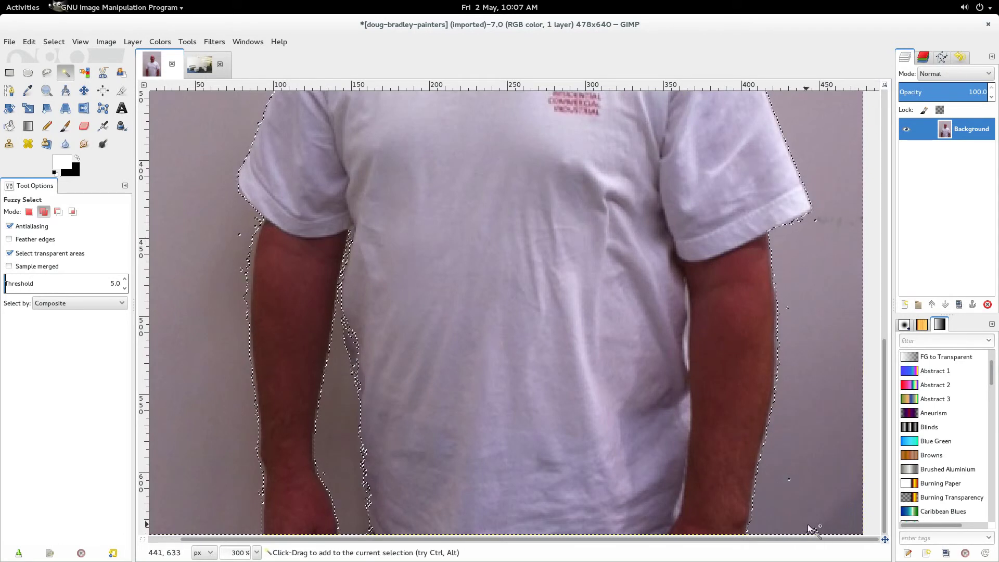
click(817, 528)
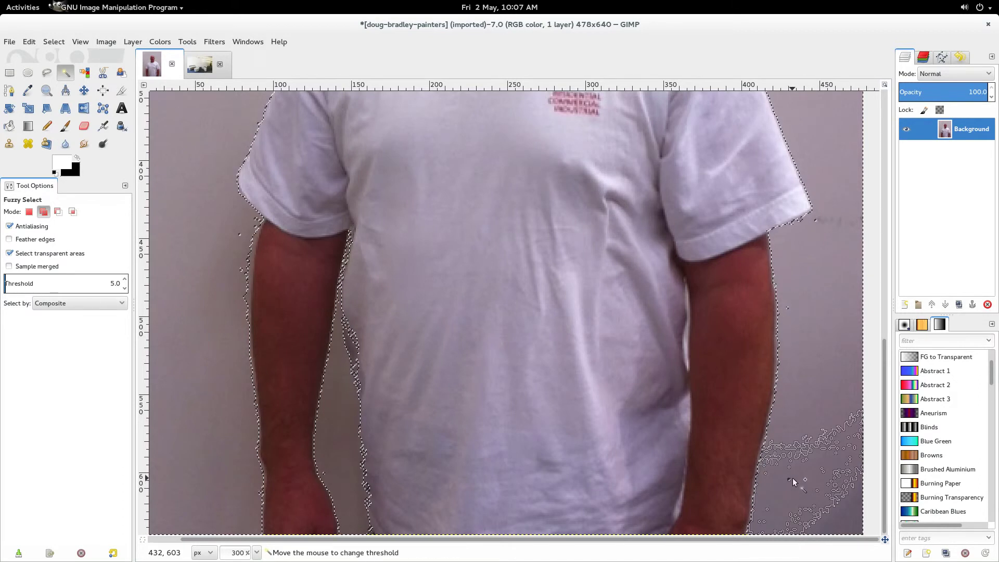
click(774, 478)
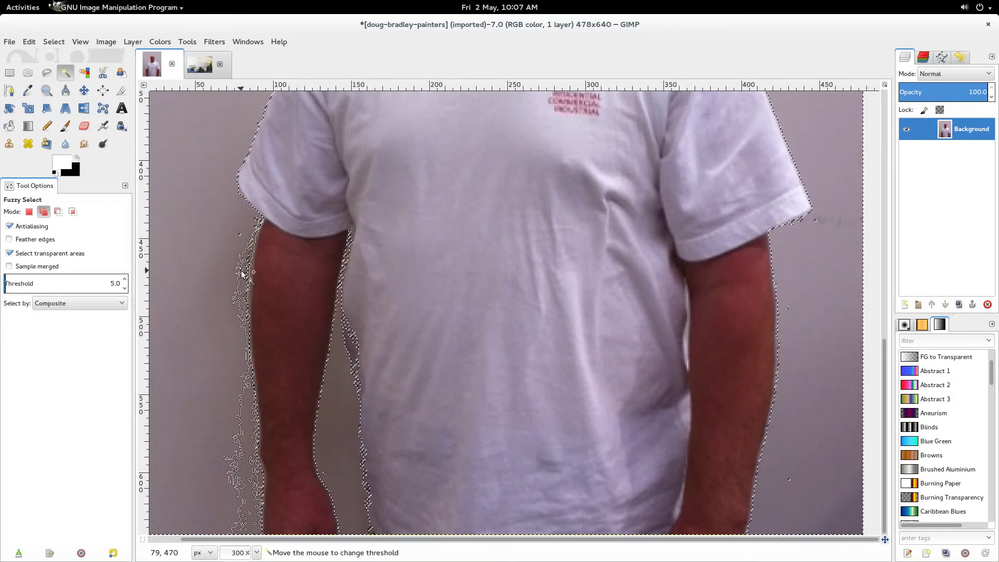
Free-select patches along the left arm edge and the sleeve's lower edge.
click(47, 74)
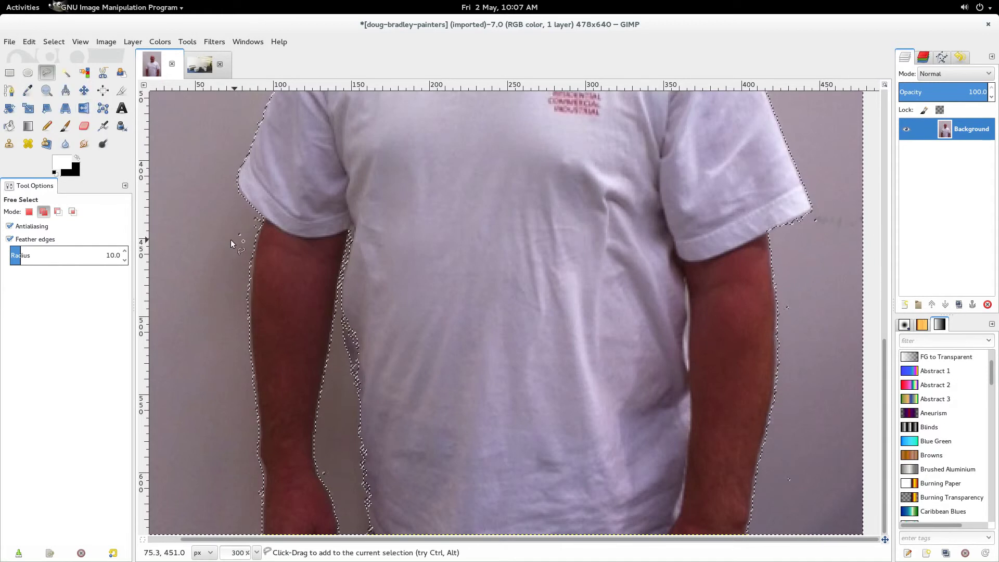
click(237, 207)
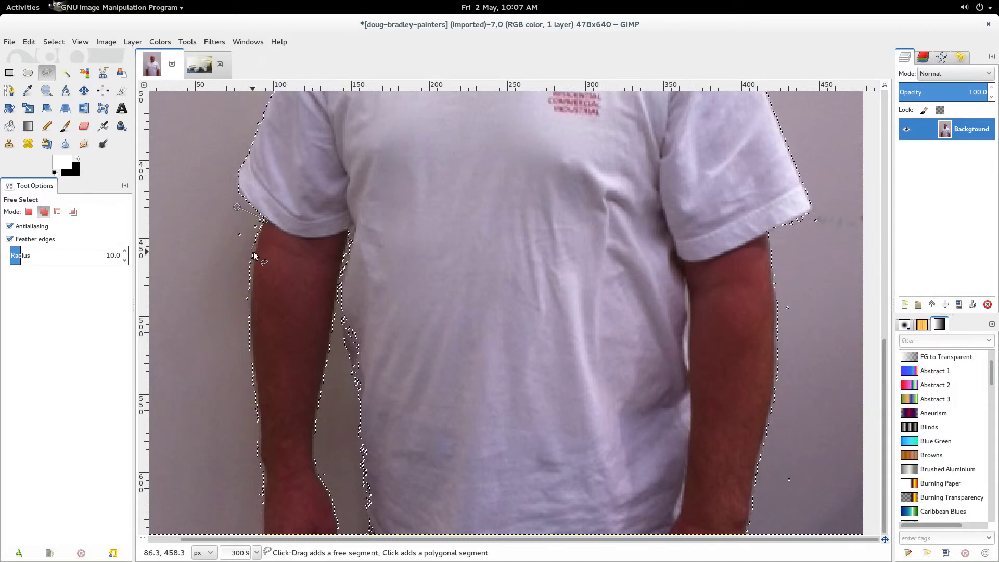
click(252, 271)
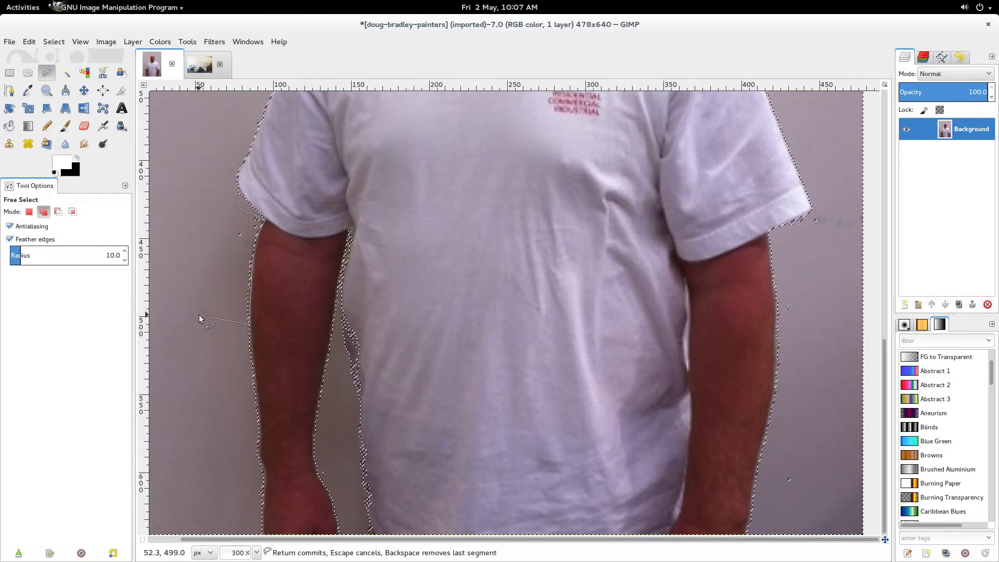
click(237, 207)
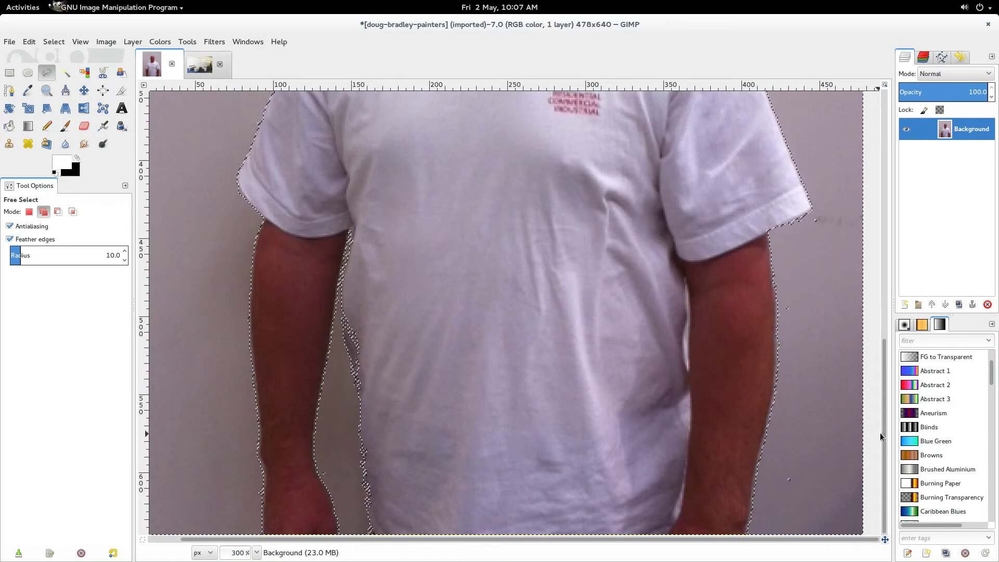
drag(887, 432, 886, 358)
click(772, 398)
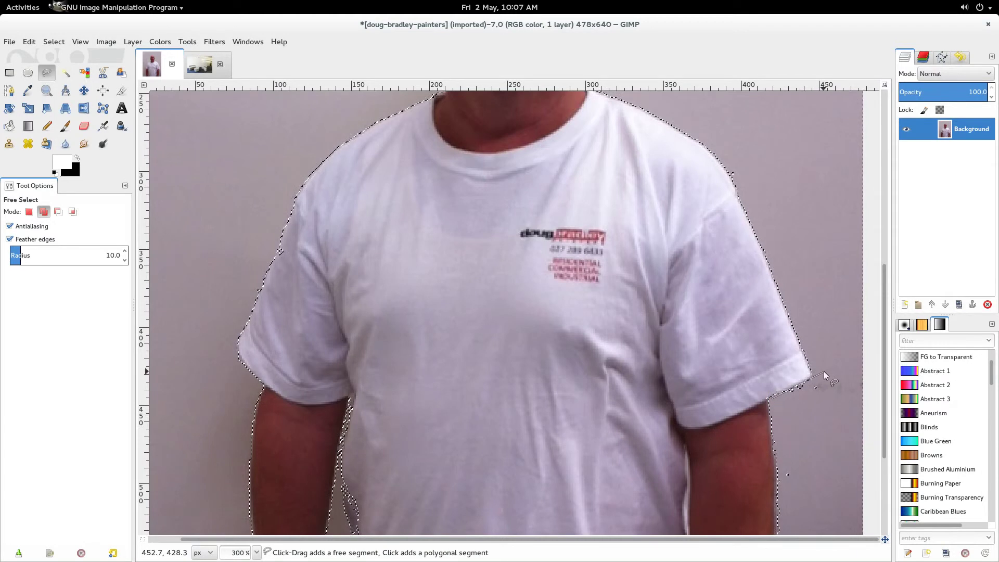
click(824, 372)
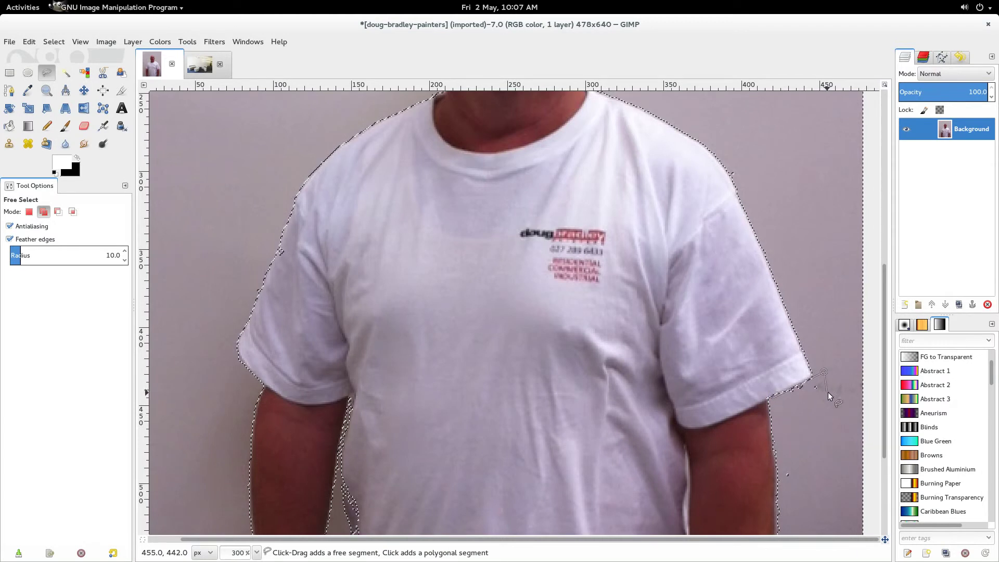
click(773, 398)
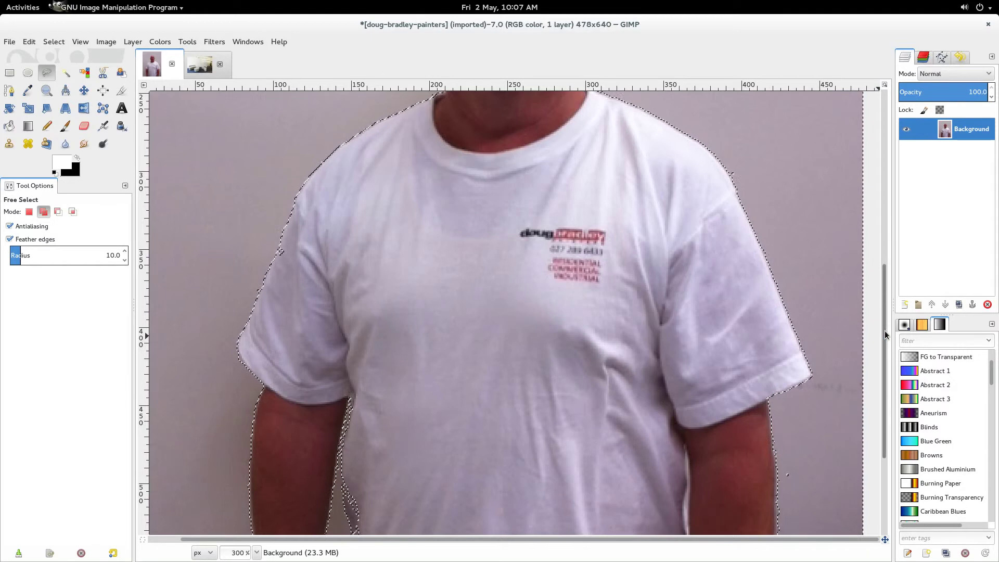
Free-select a patch along the left shoulder edge.
drag(884, 273, 883, 259)
scroll(880, 198, up, 5)
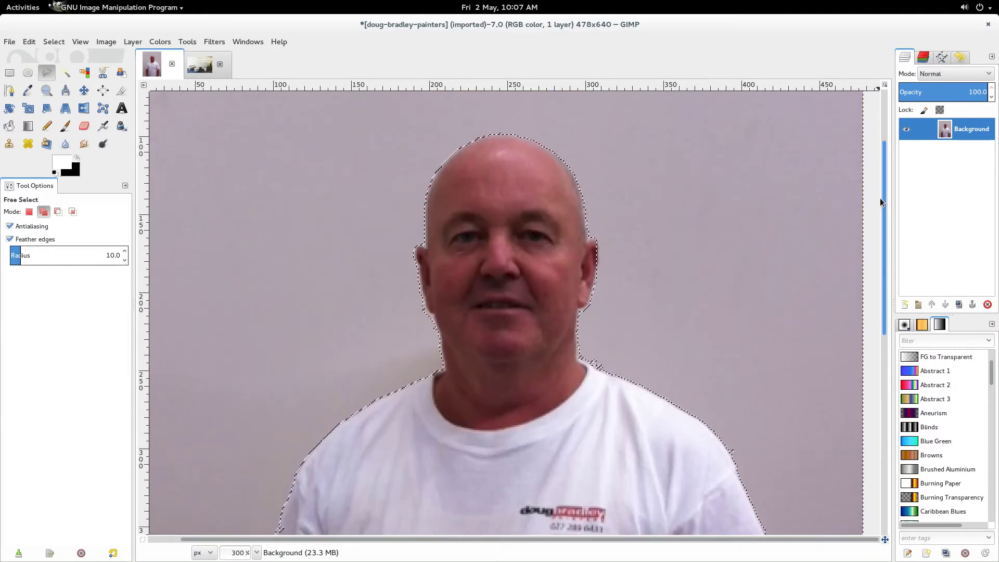
scroll(879, 199, down, 9)
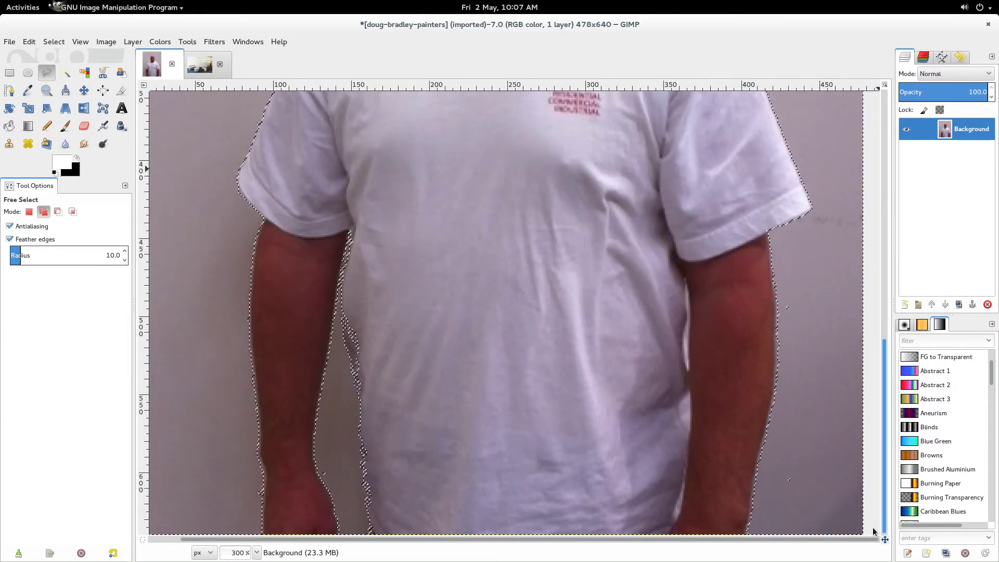
click(229, 175)
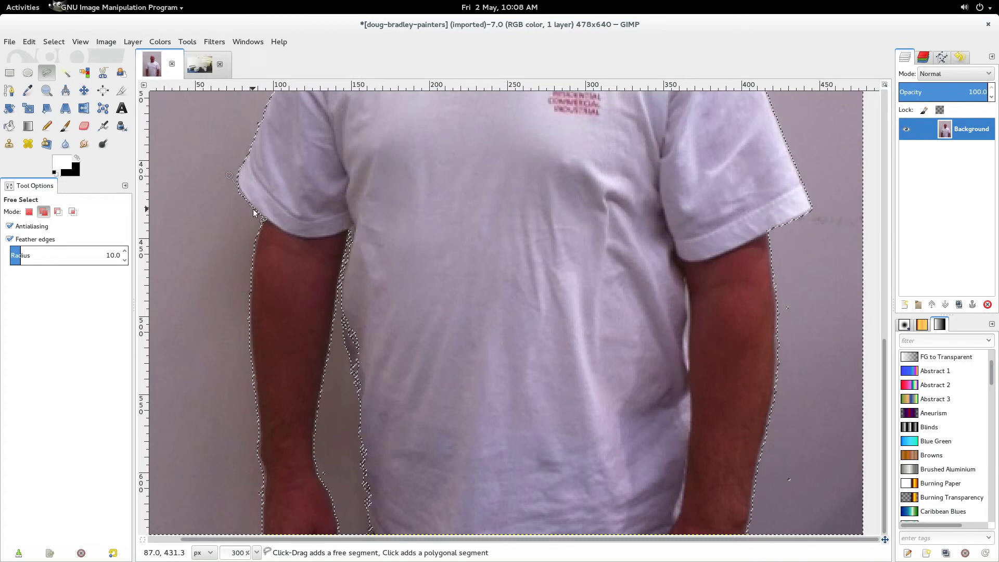
click(237, 179)
click(246, 201)
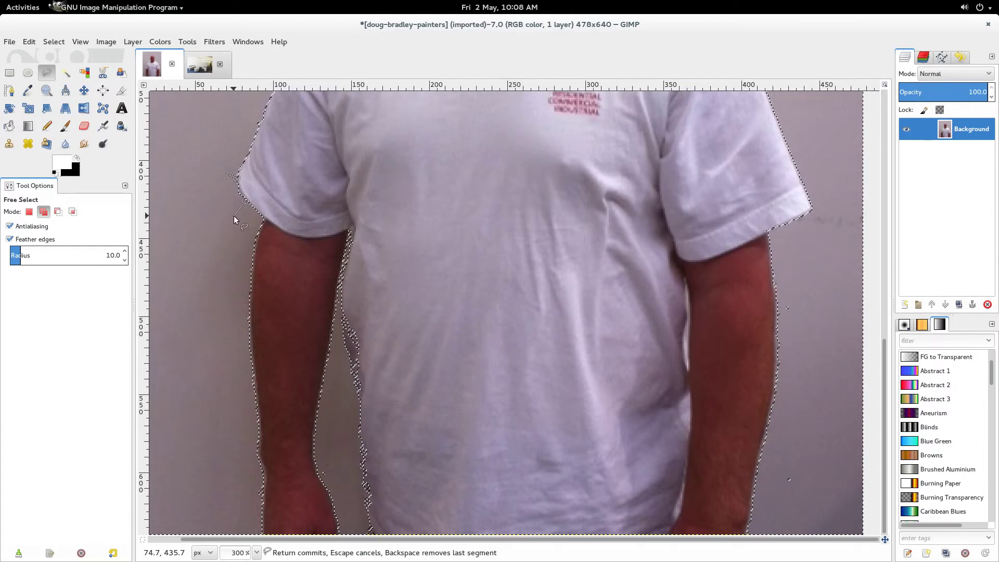
click(229, 175)
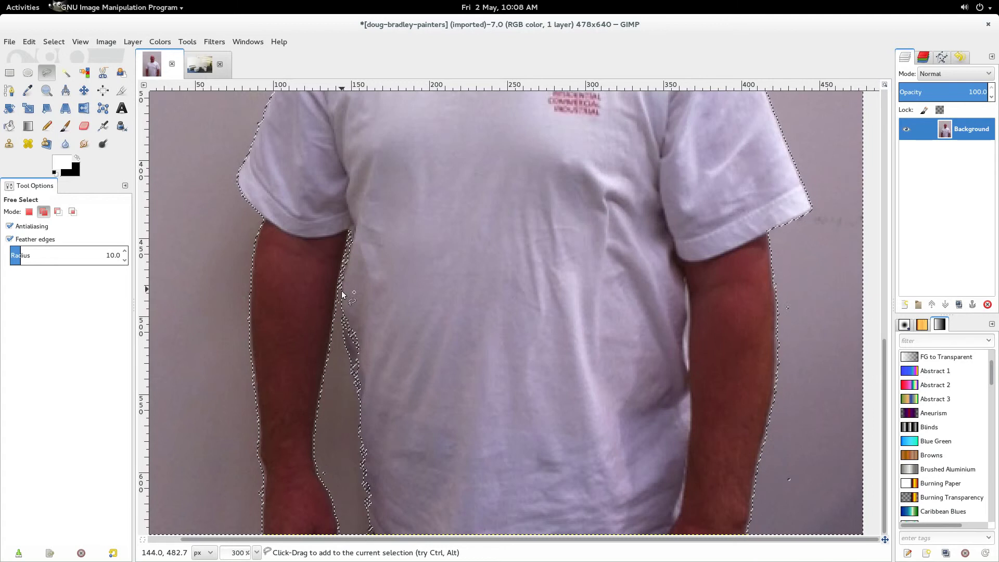
Subtract a free-select sliver beside the torso, then zoom out to 150%.
click(58, 212)
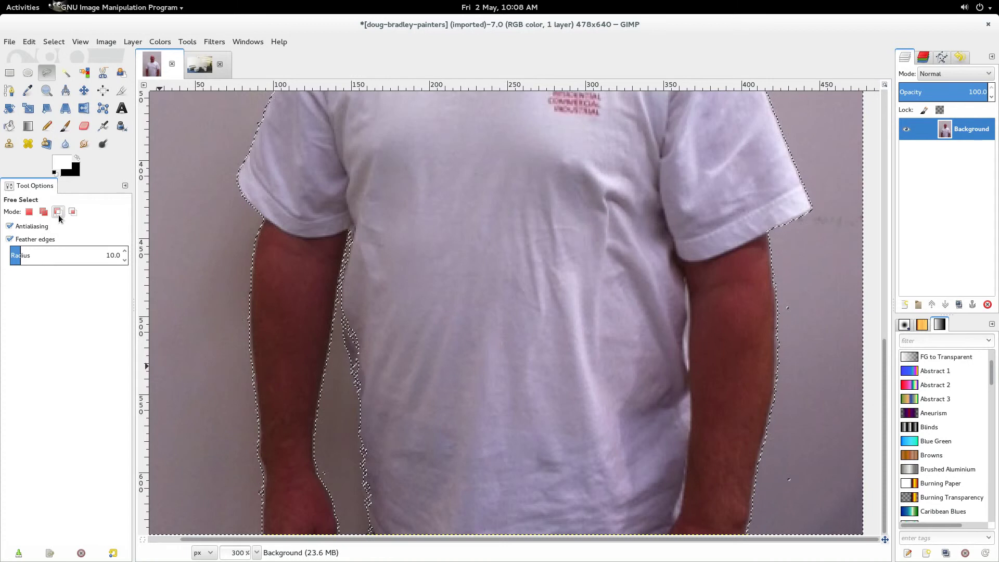
click(343, 304)
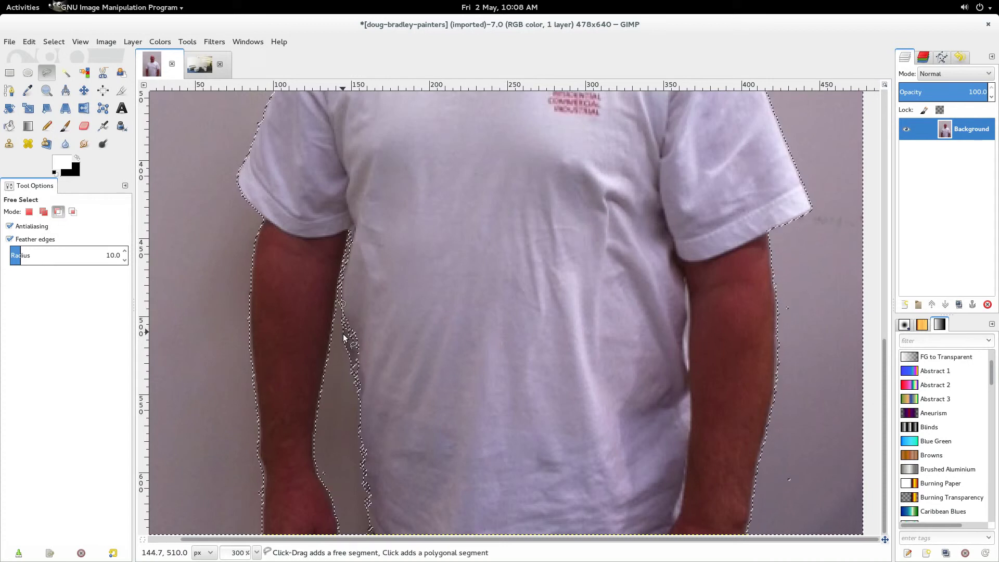
click(360, 404)
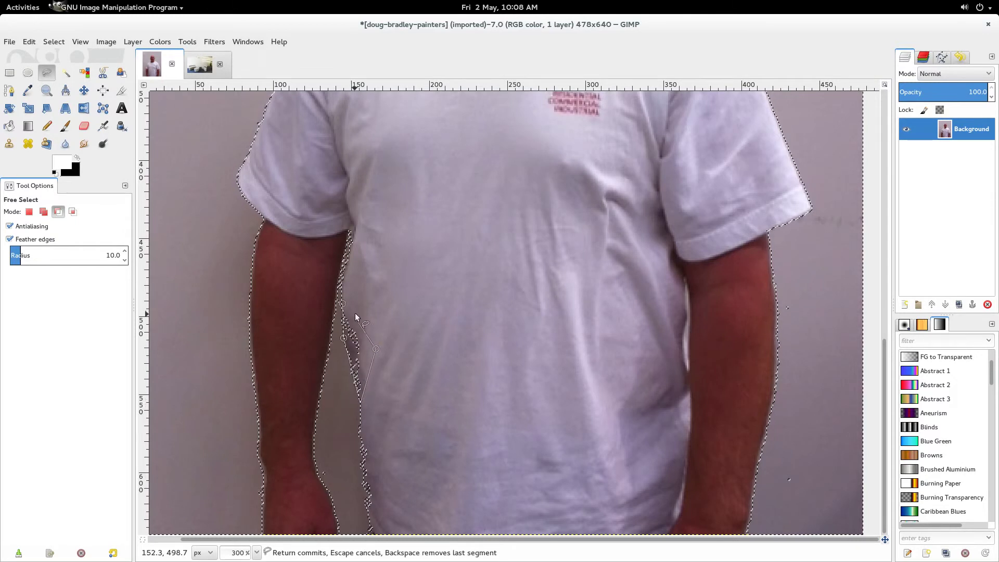
click(344, 304)
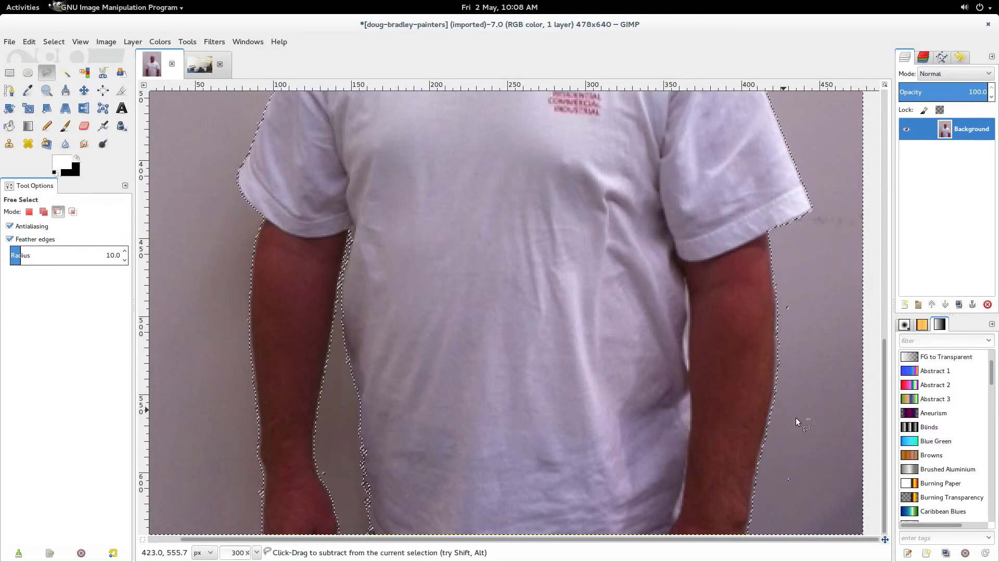
drag(883, 403, 864, 176)
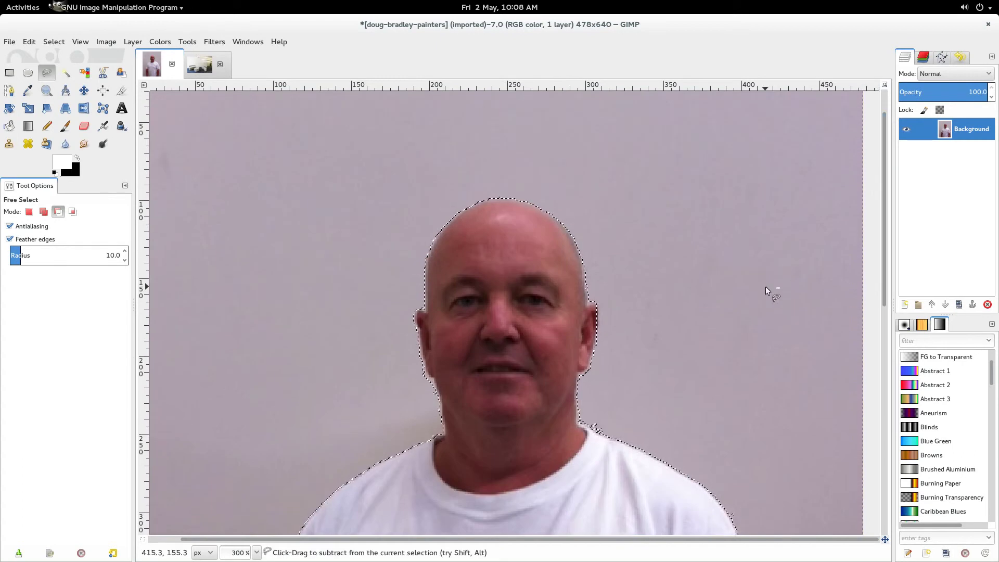
key(minus)
key(minus)
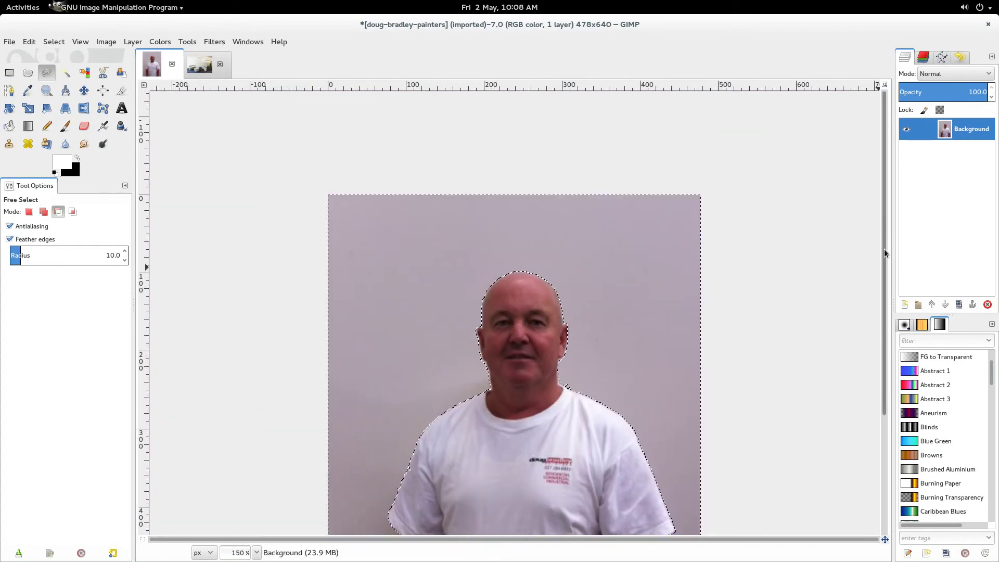
drag(885, 253, 886, 326)
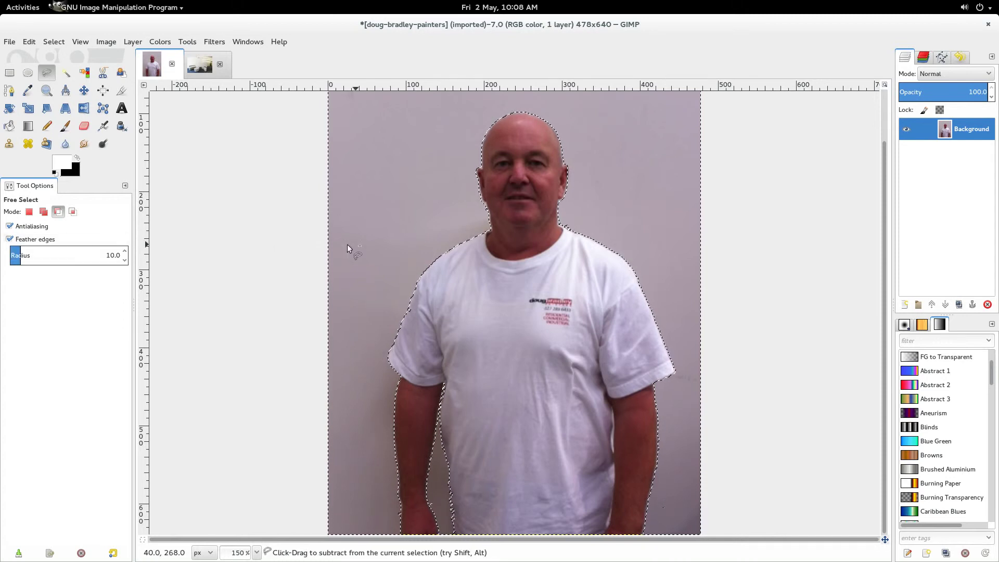
Fuzzy-select the background again with feathered edges at radius 15.
click(71, 76)
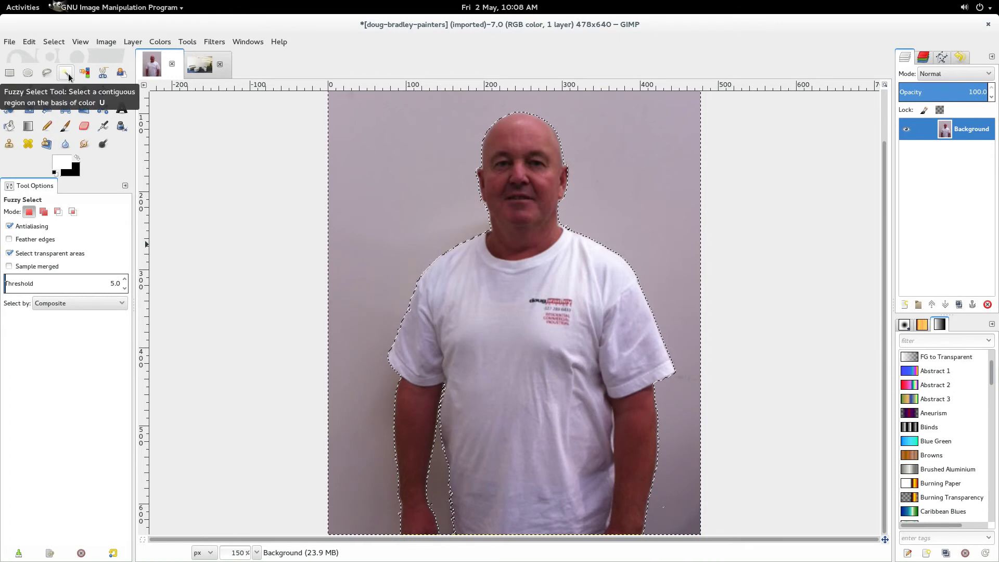
click(30, 240)
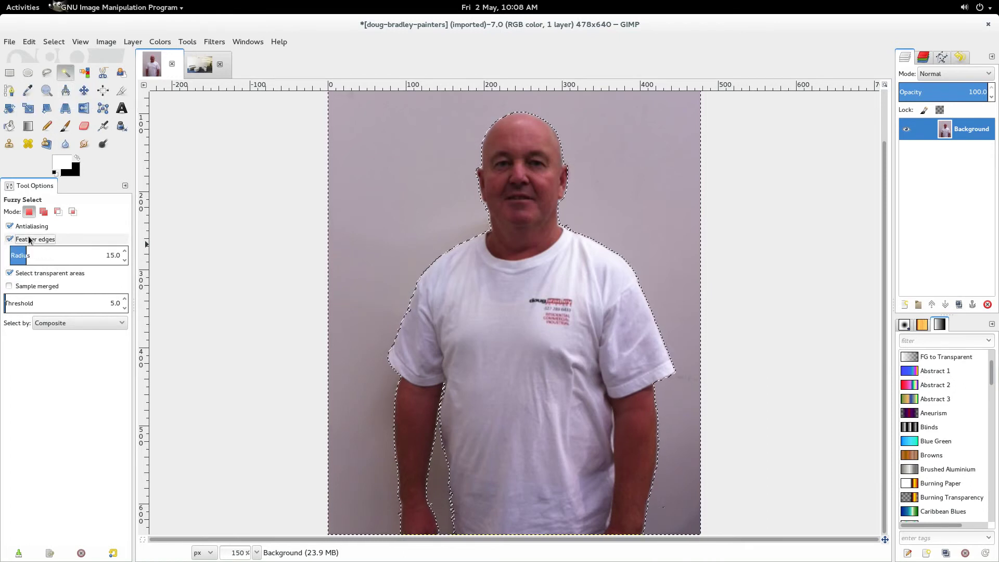
shift+click(435, 207)
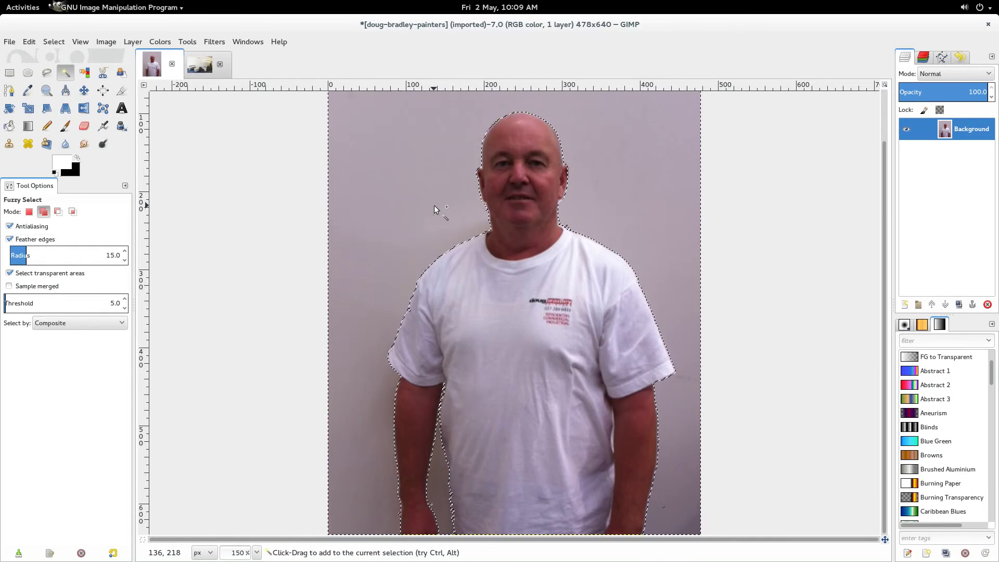
drag(578, 209, 613, 208)
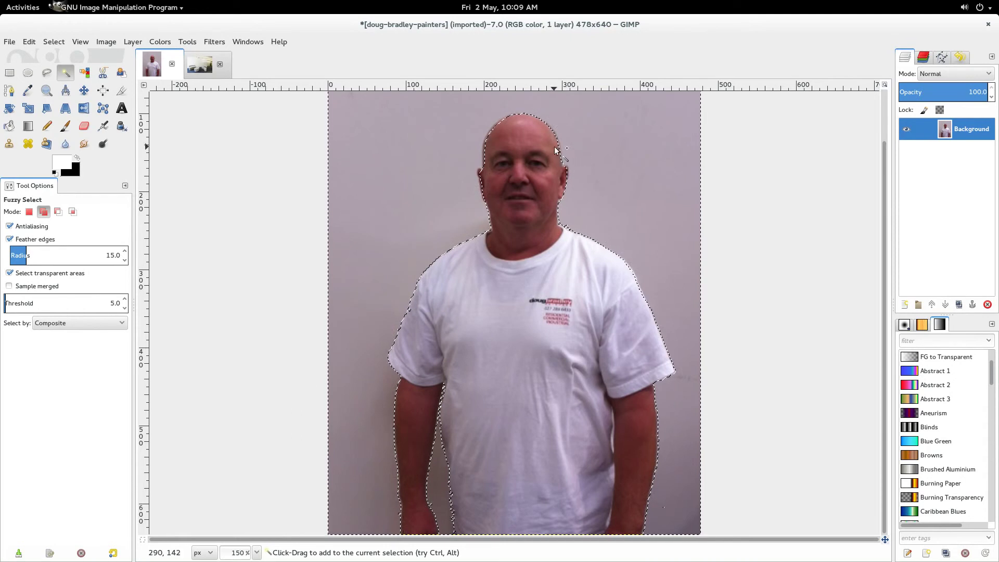
key(ctrl)
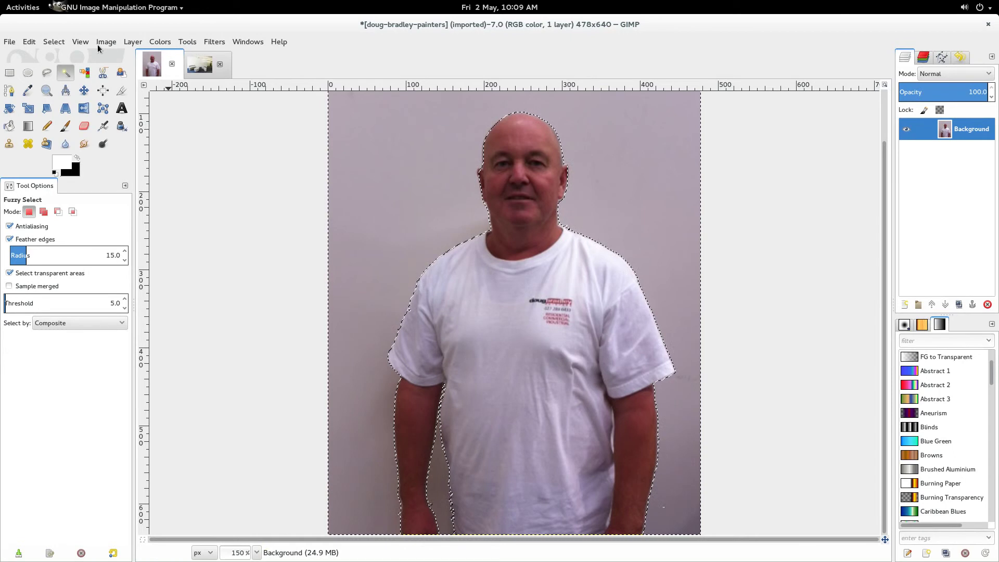
Invert the selection and add a free-select patch beside the man's ear.
click(54, 43)
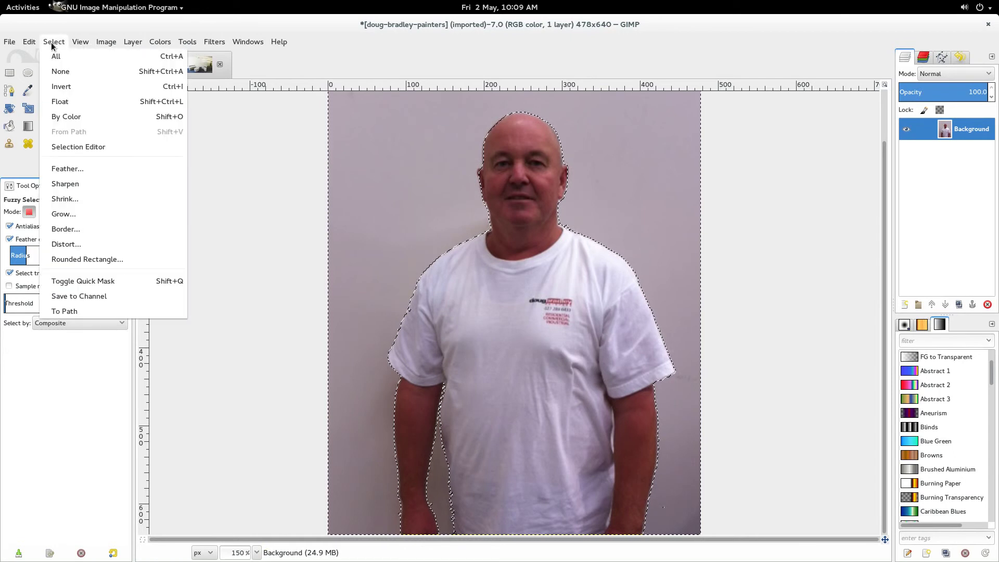
click(59, 90)
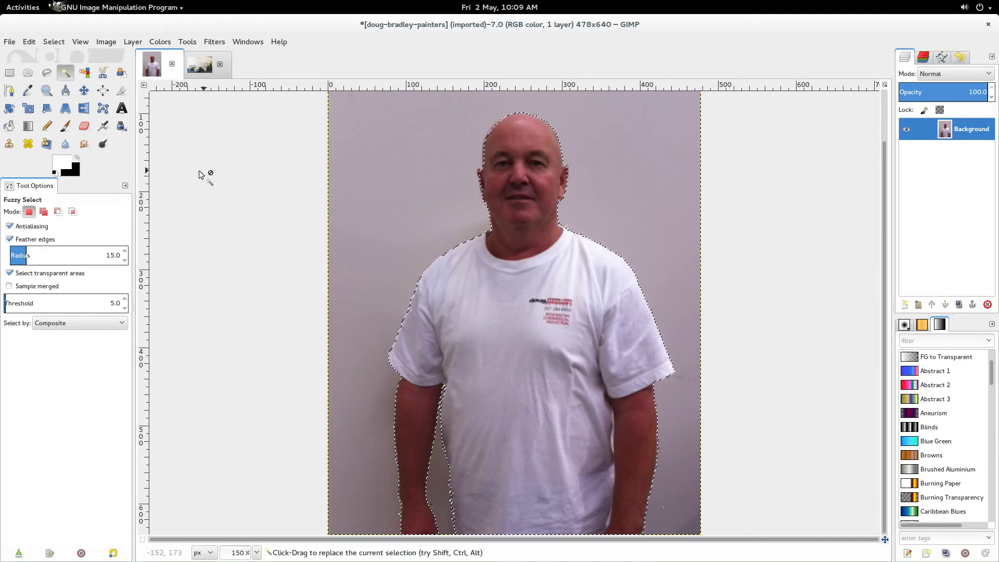
click(46, 73)
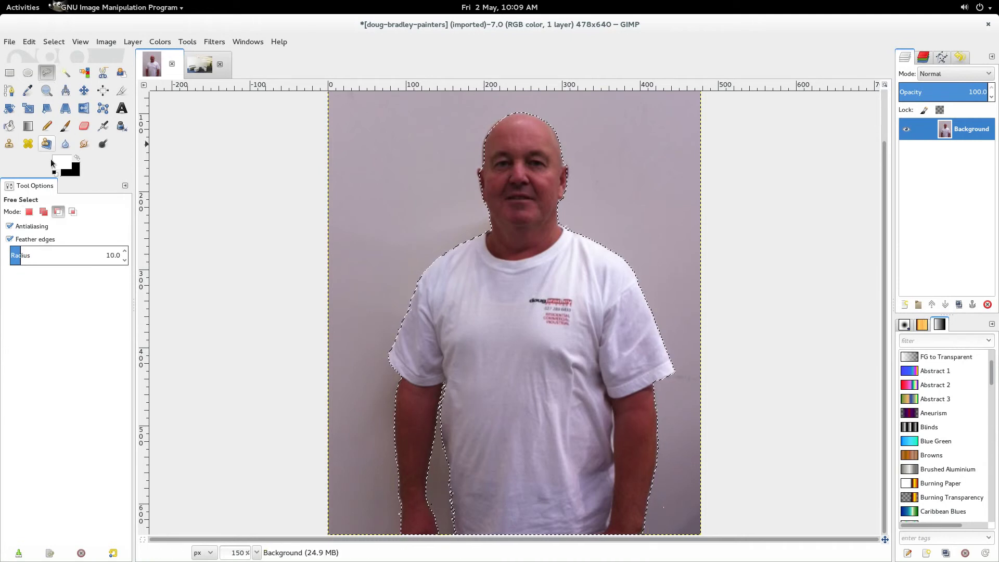
click(43, 212)
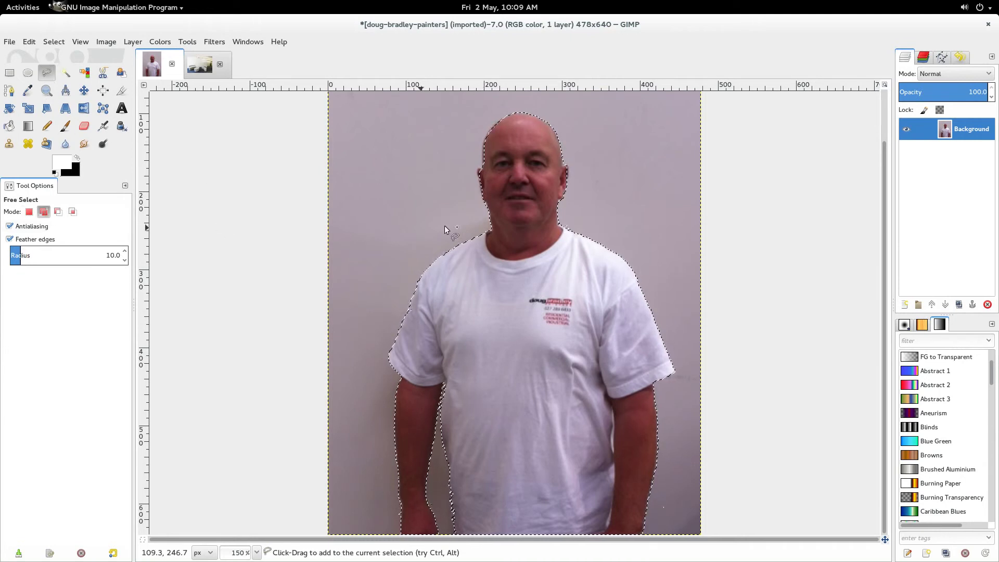
click(483, 198)
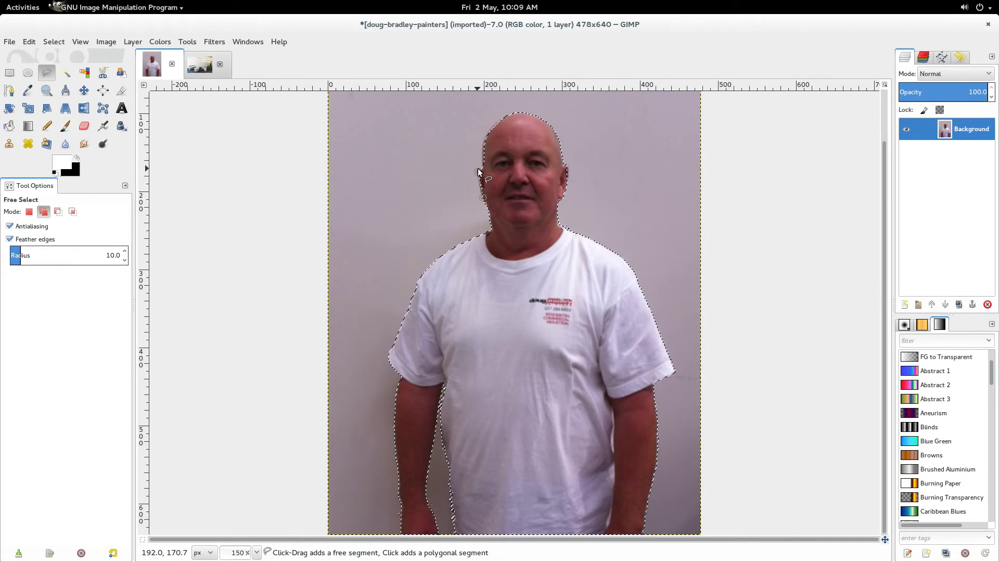
click(479, 169)
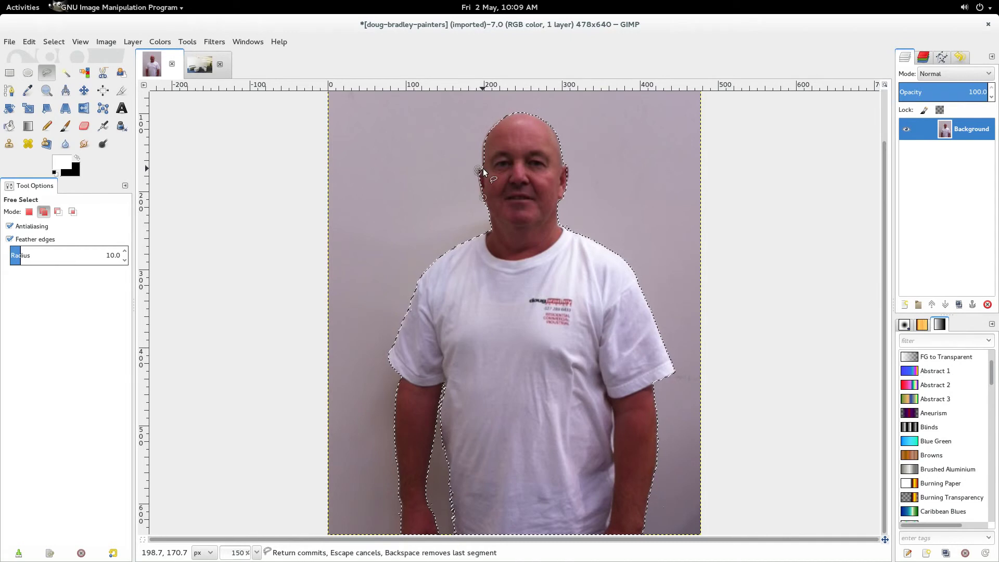
click(484, 199)
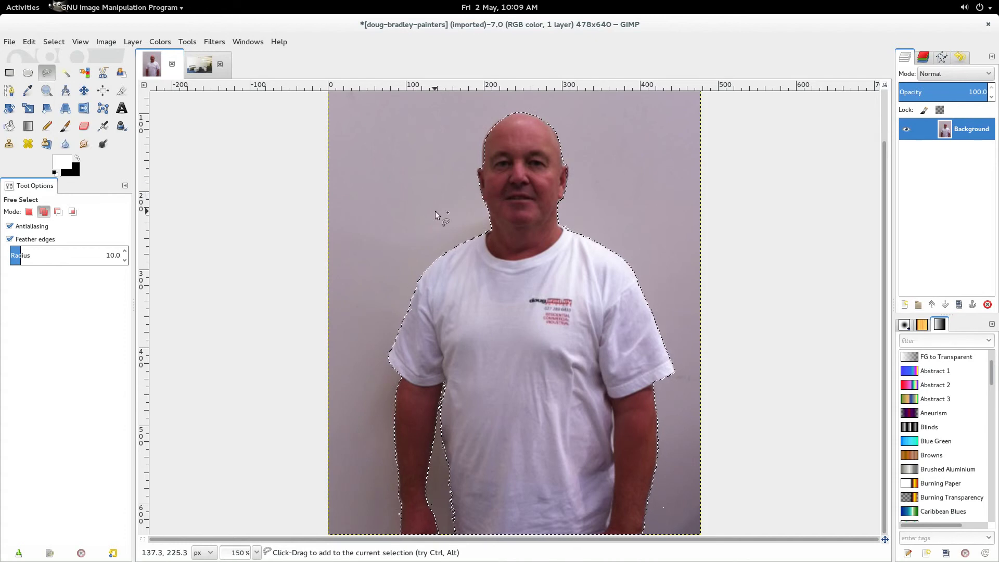
Cut the man, paste him into the lobby photo and move him right beside the plant.
key(ctrl)
key(ctrl+x)
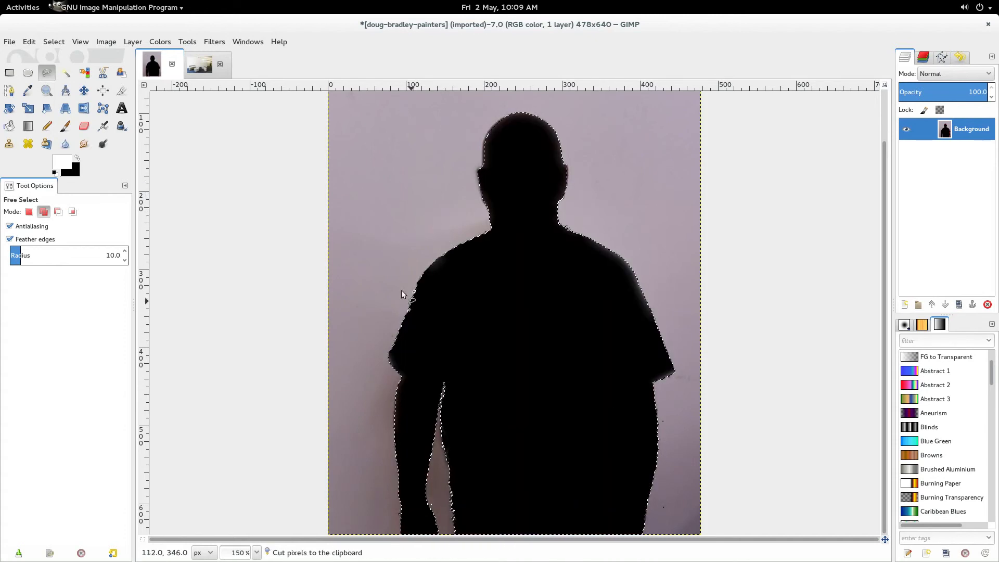
click(200, 64)
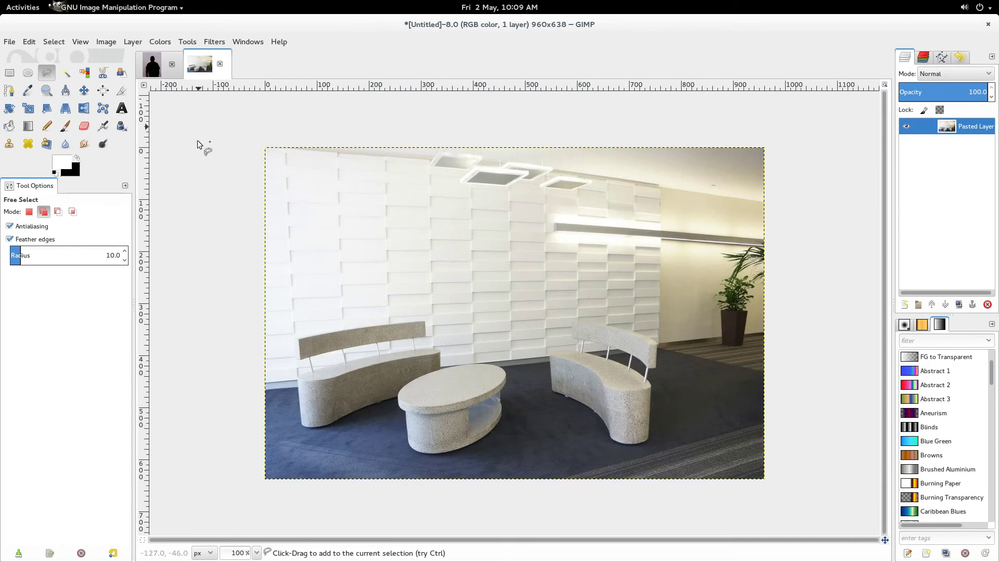
key(ctrl)
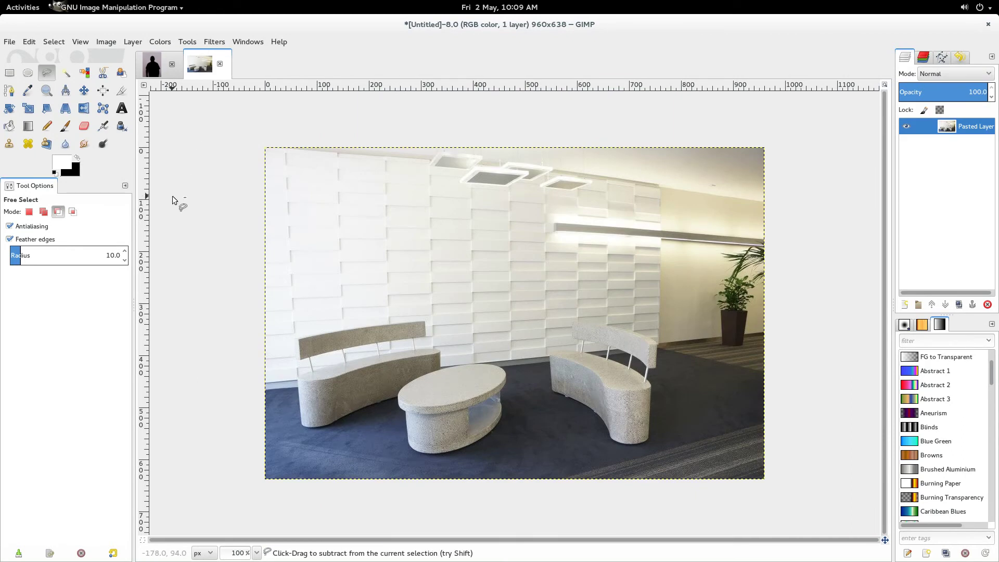
key(ctrl+v)
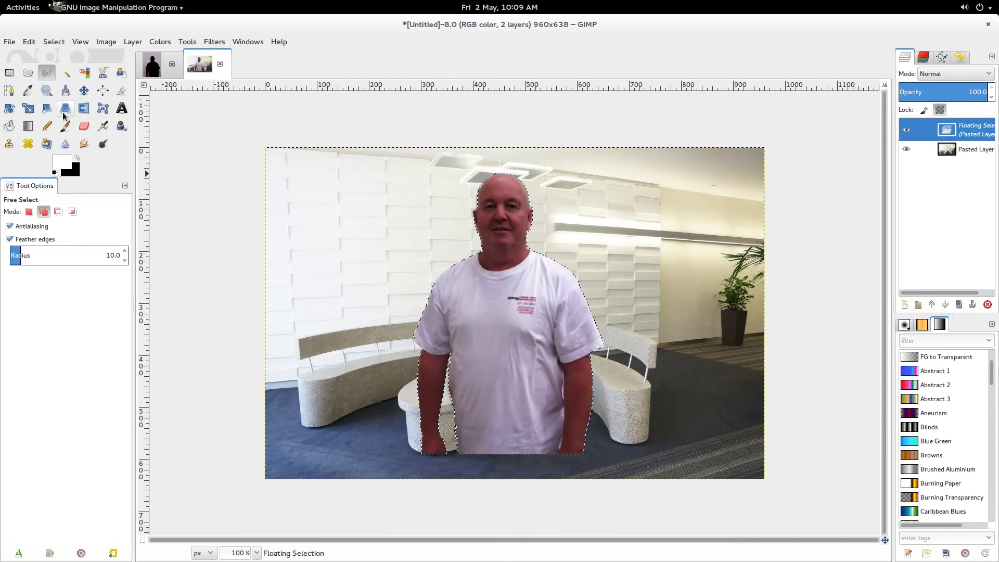
click(83, 90)
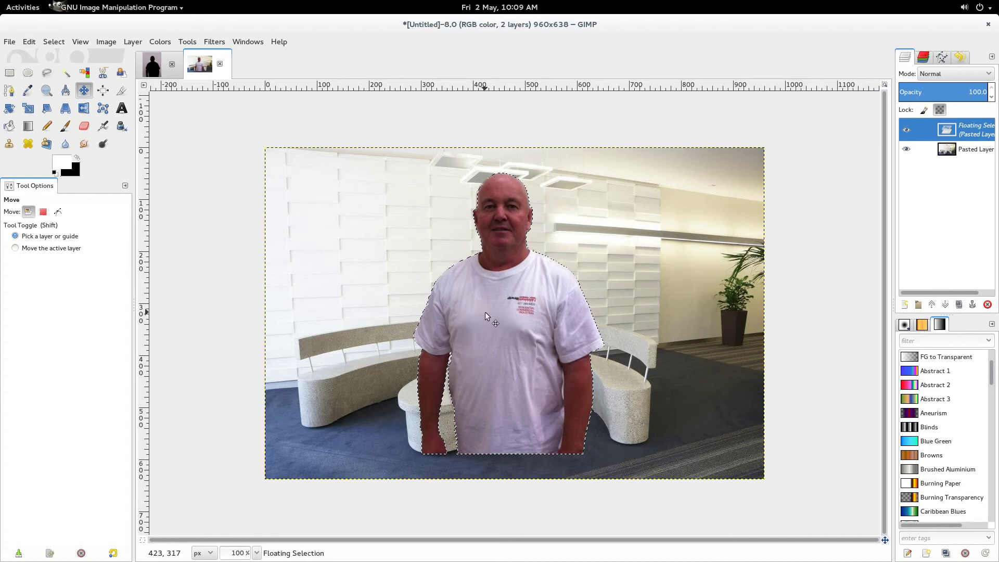
drag(485, 312, 654, 335)
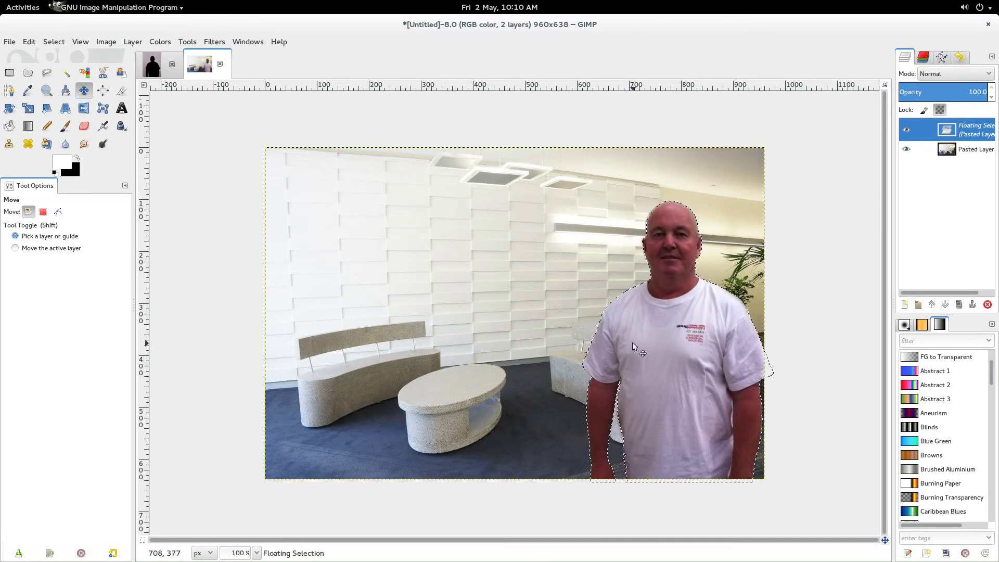
Turn the pasted man into his own layer and brighten him with a raised Curves adjustment.
click(906, 309)
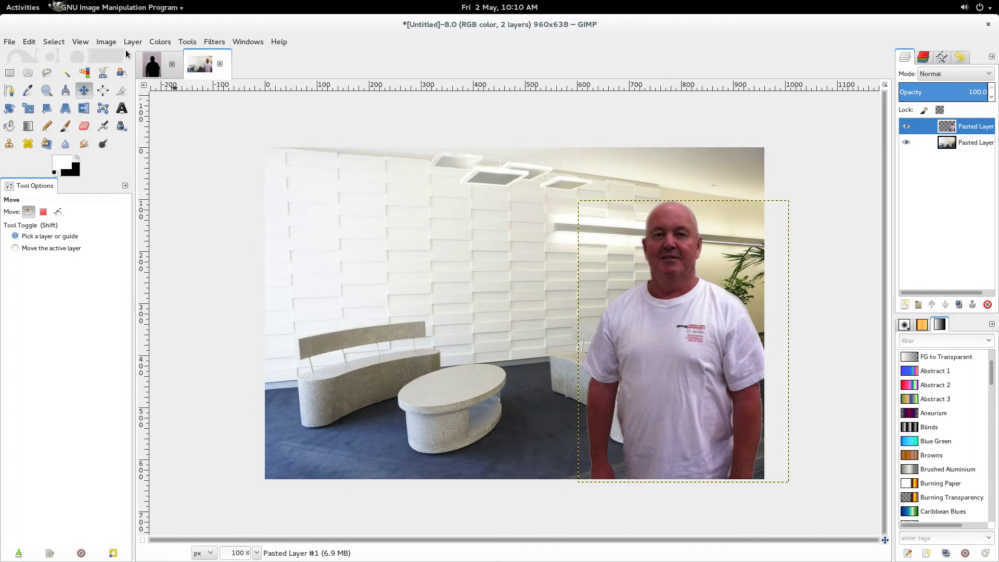
click(159, 44)
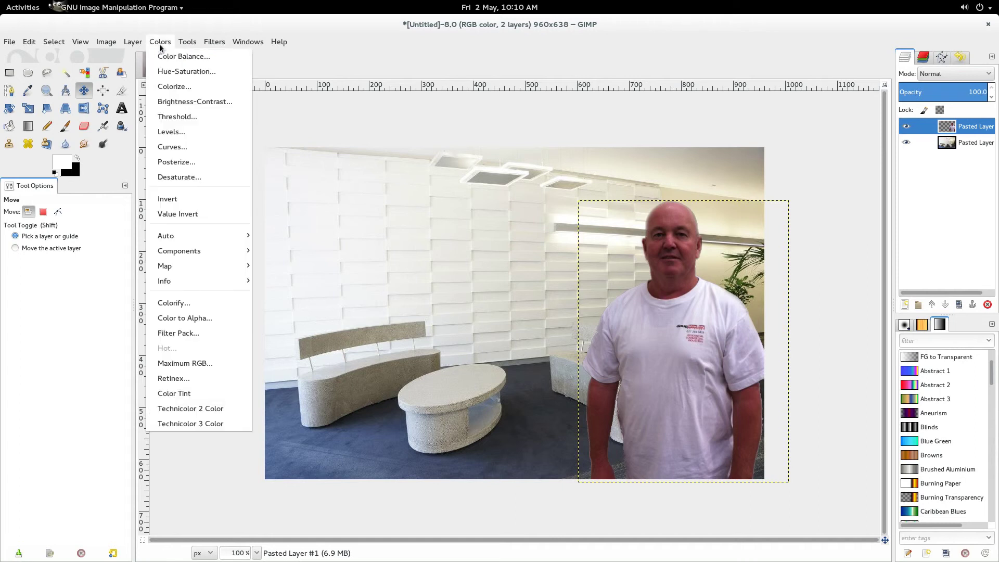
click(165, 130)
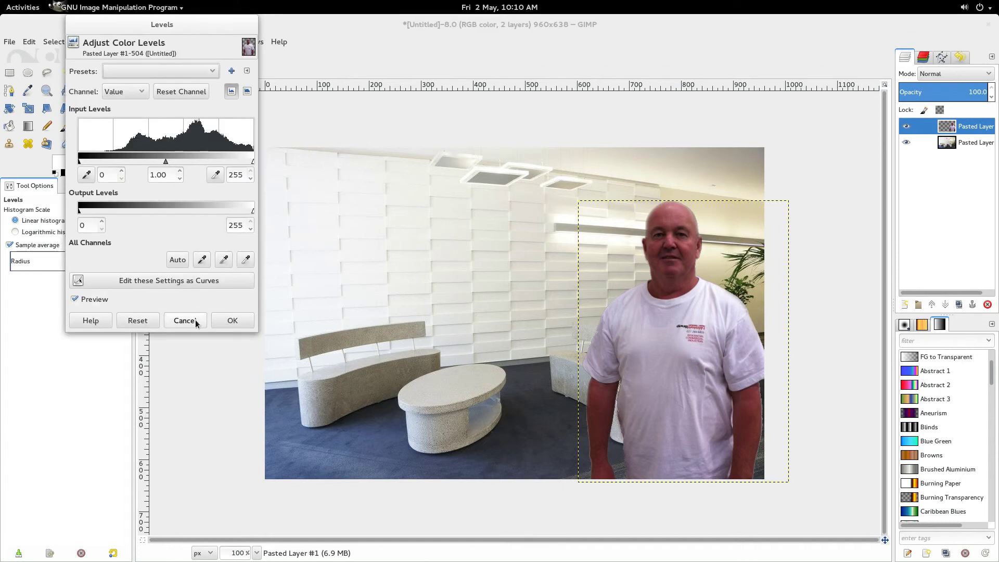
click(185, 320)
click(160, 43)
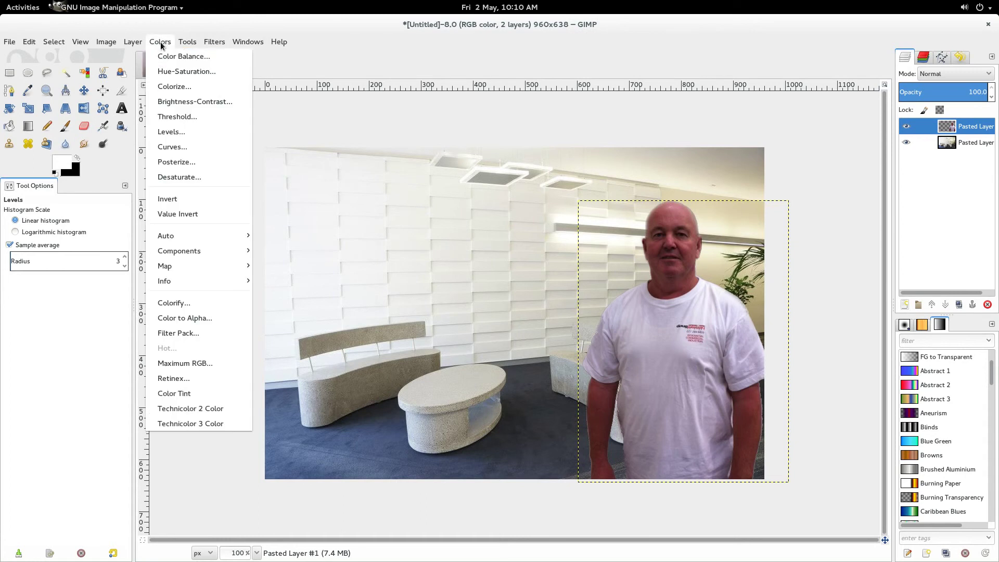
click(173, 147)
drag(177, 176, 189, 132)
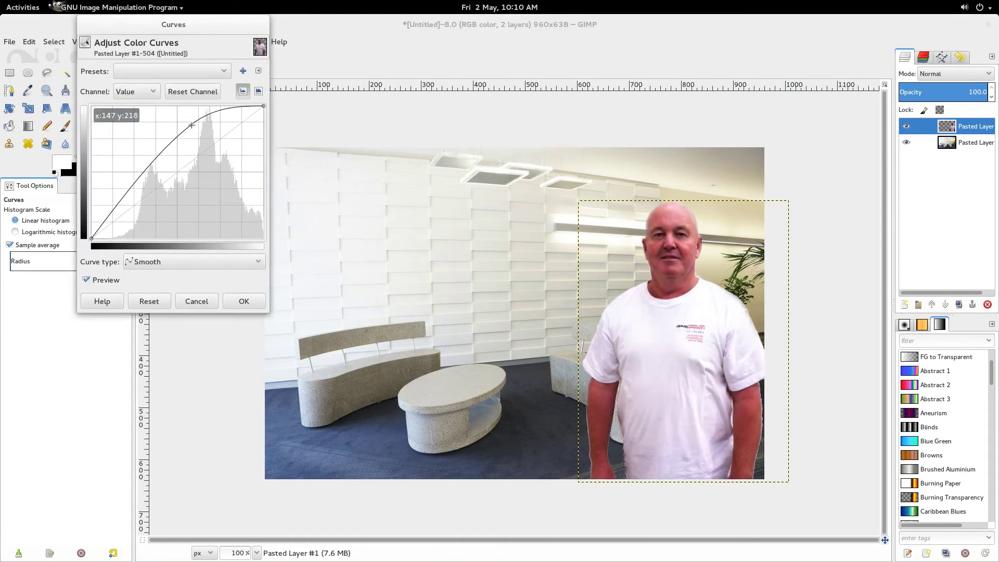
drag(191, 125, 192, 123)
click(244, 302)
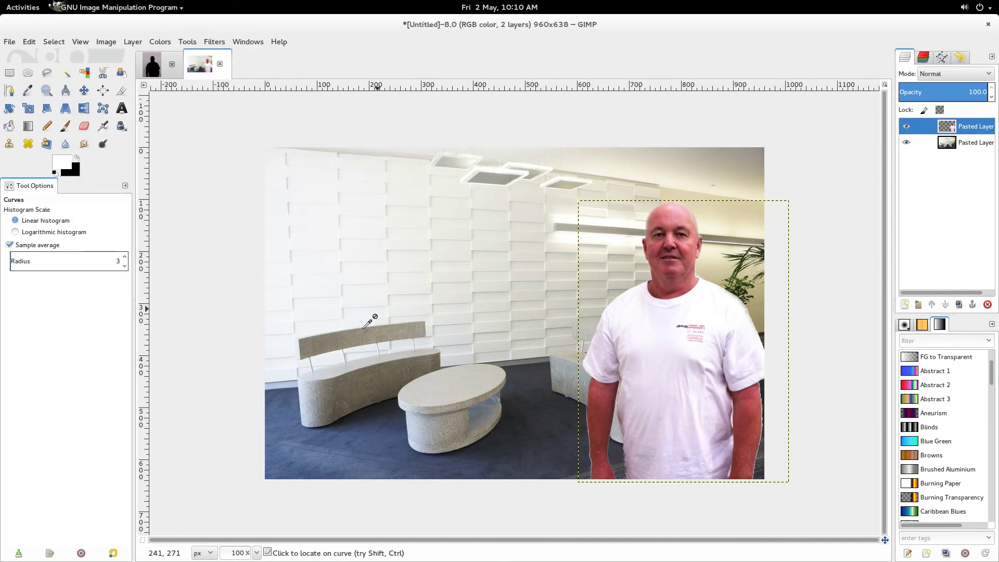
Paste the 'Contact me on … for a free quote' text left of the man, bold at 67 px.
click(122, 108)
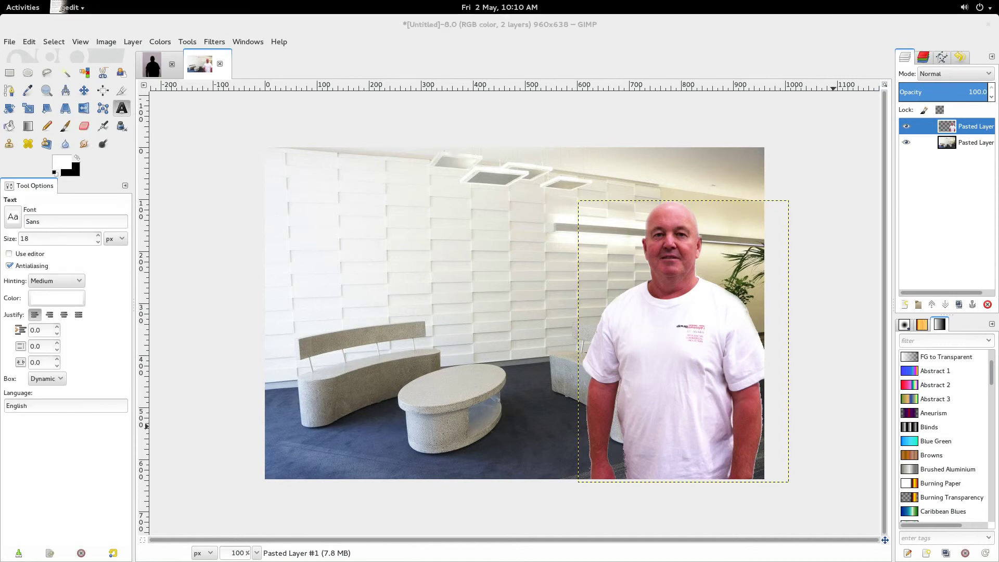
click(314, 239)
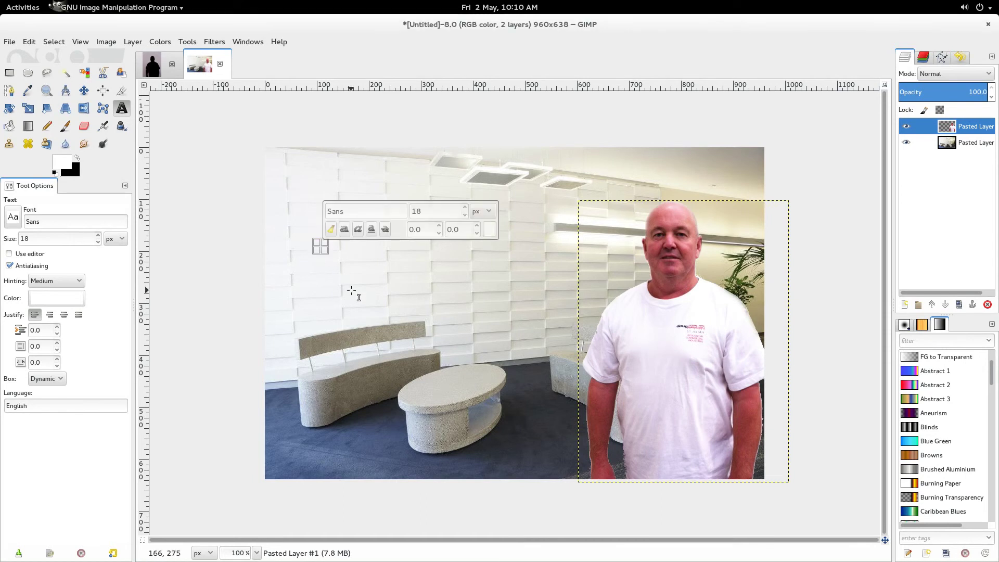
key(ctrl+v)
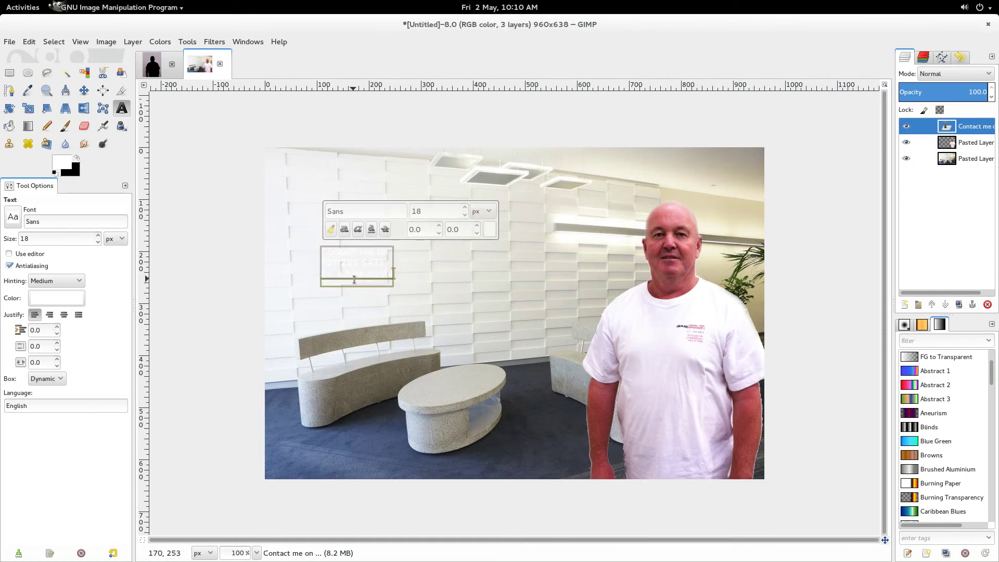
key(ctrl+a)
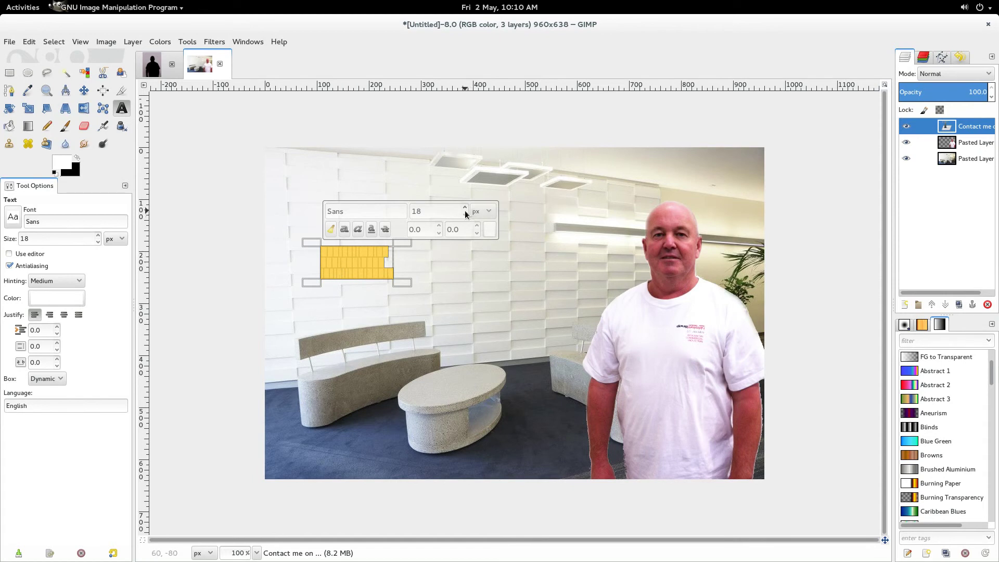
click(346, 234)
drag(466, 210, 464, 211)
scroll(465, 215, down, 8)
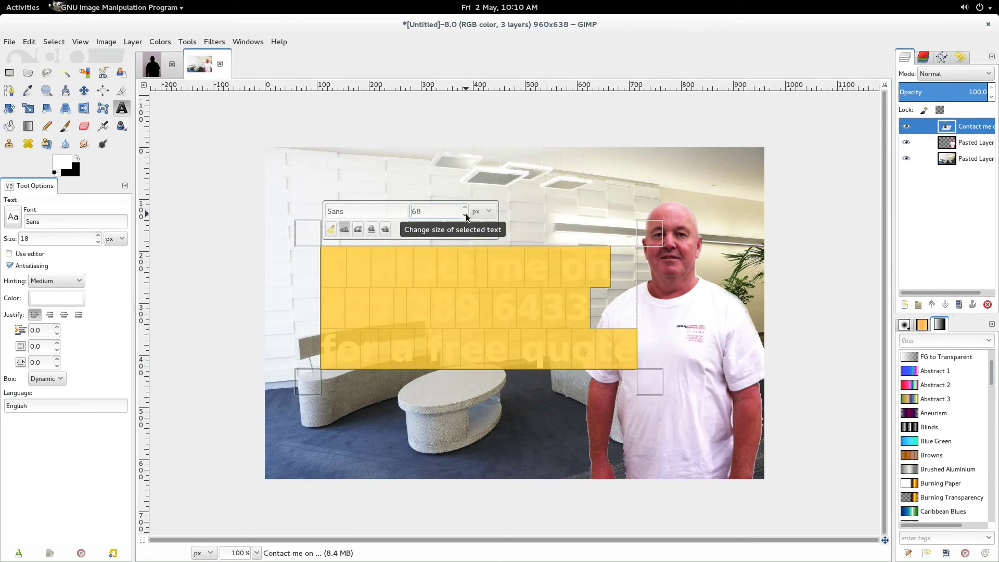
scroll(466, 214, down, 1)
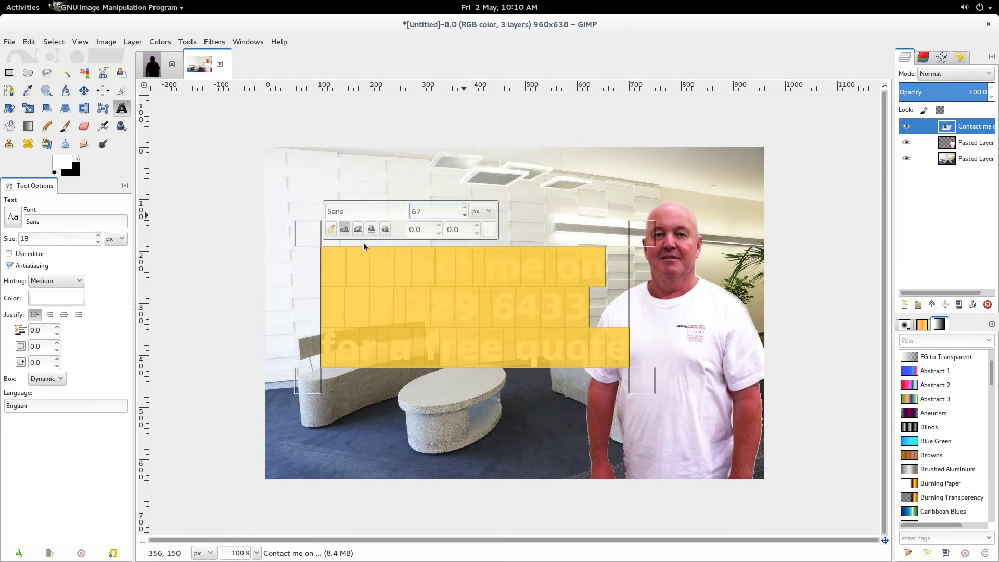
Undo the accidental lobby photo shift and move the contact text up and to the left.
click(86, 93)
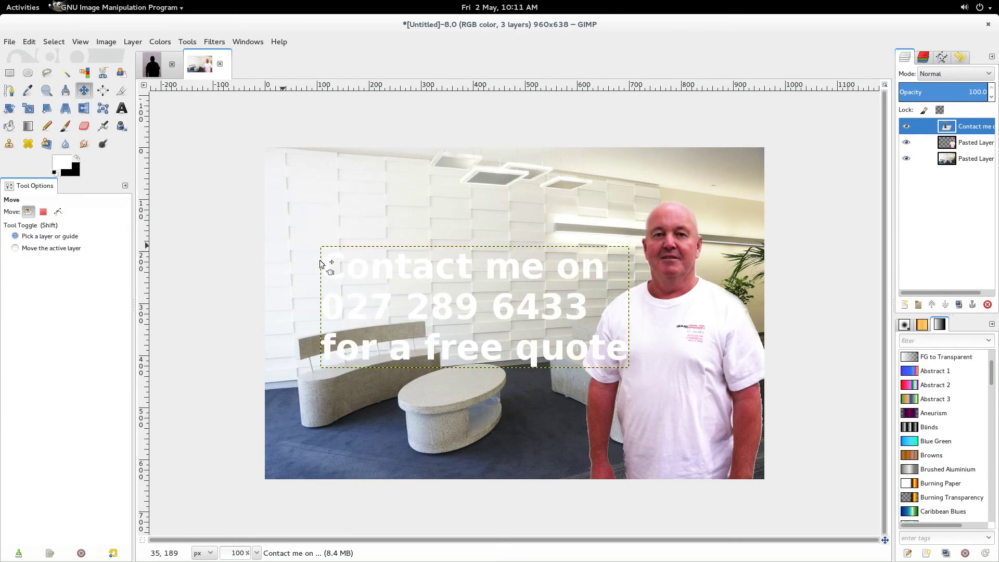
drag(466, 312, 469, 307)
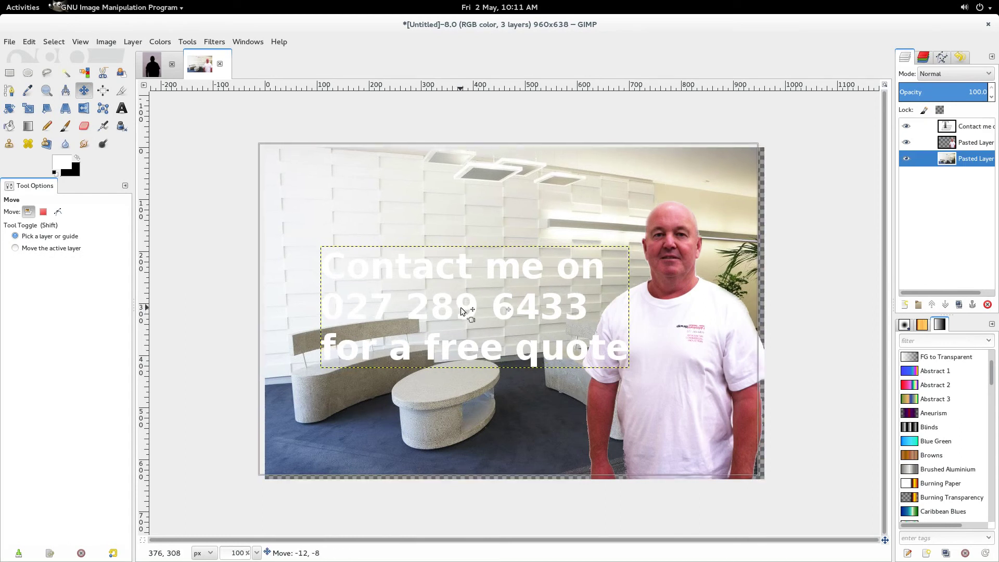
key(ctrl+z)
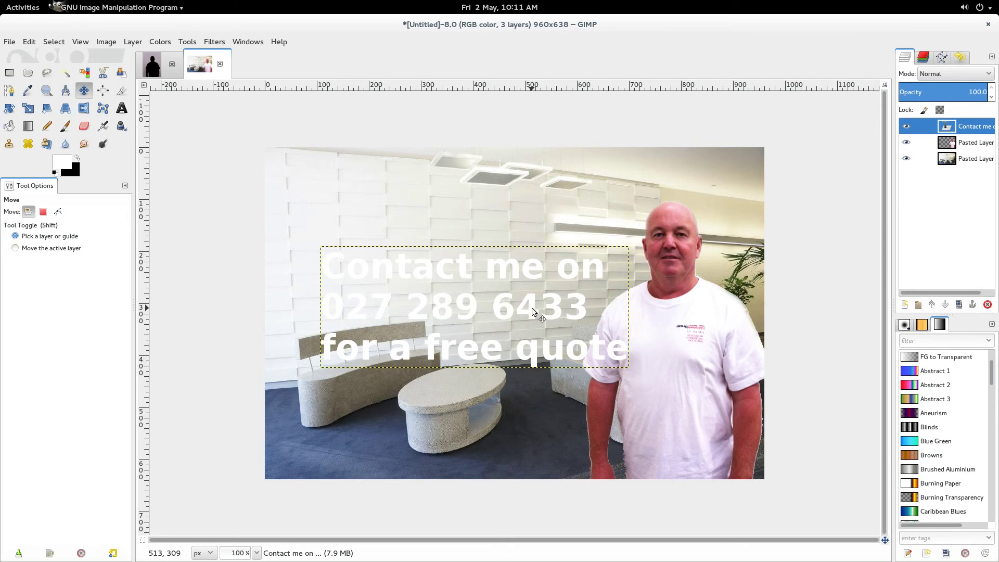
drag(532, 308, 502, 298)
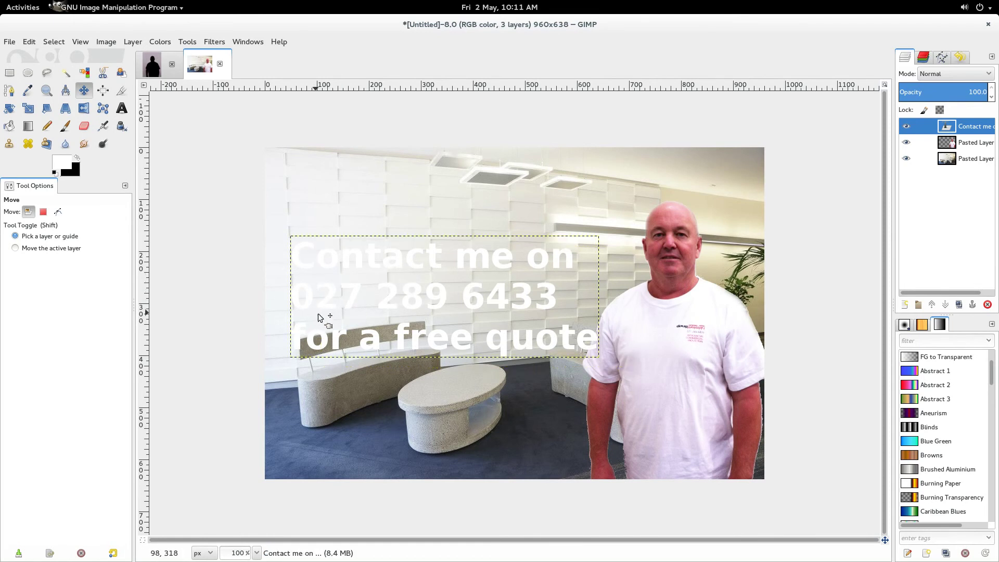
Add a black drop shadow to the contact text with offset 3/3, blur 5 and opacity 85.
click(211, 42)
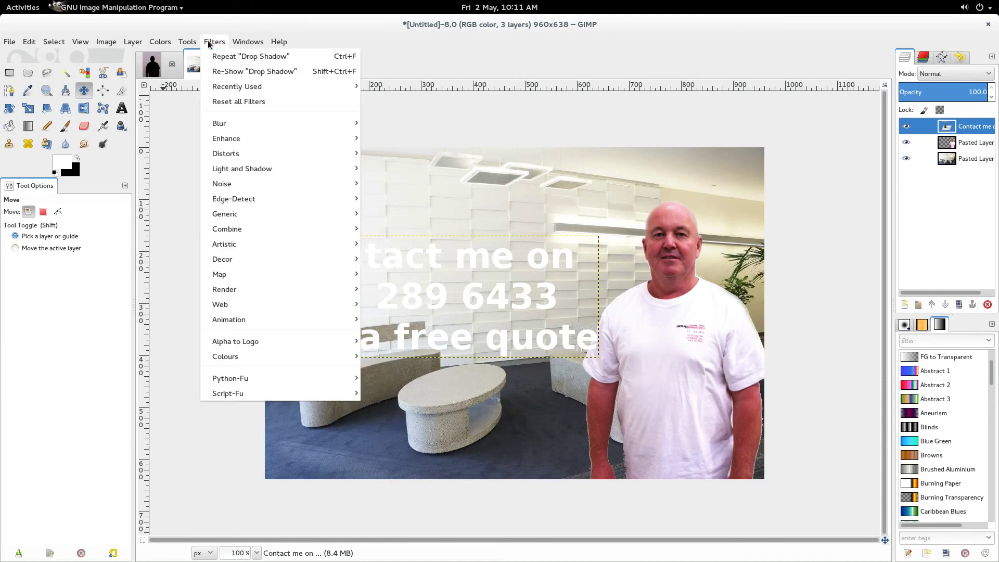
mouse_move(297, 167)
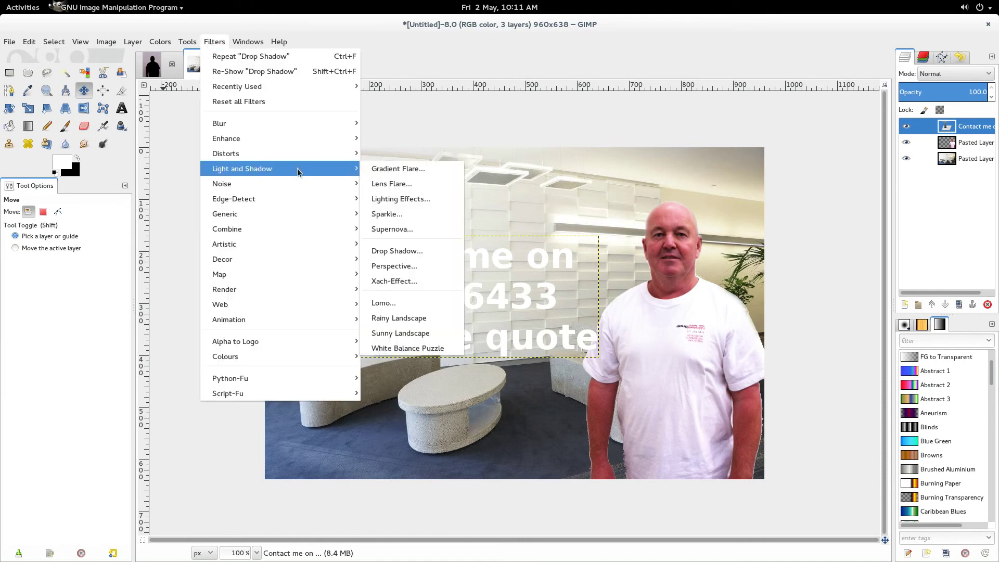
click(430, 251)
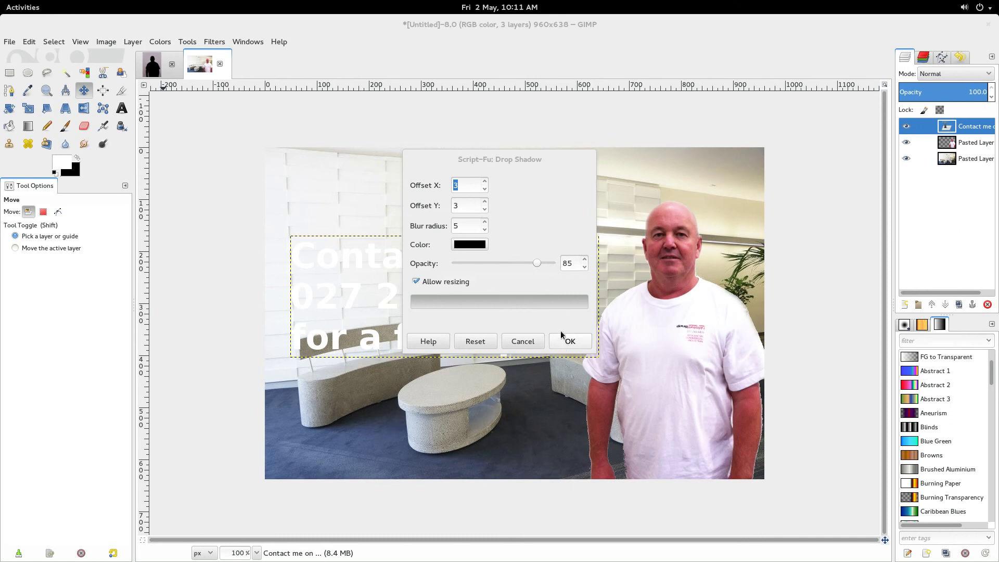
click(564, 343)
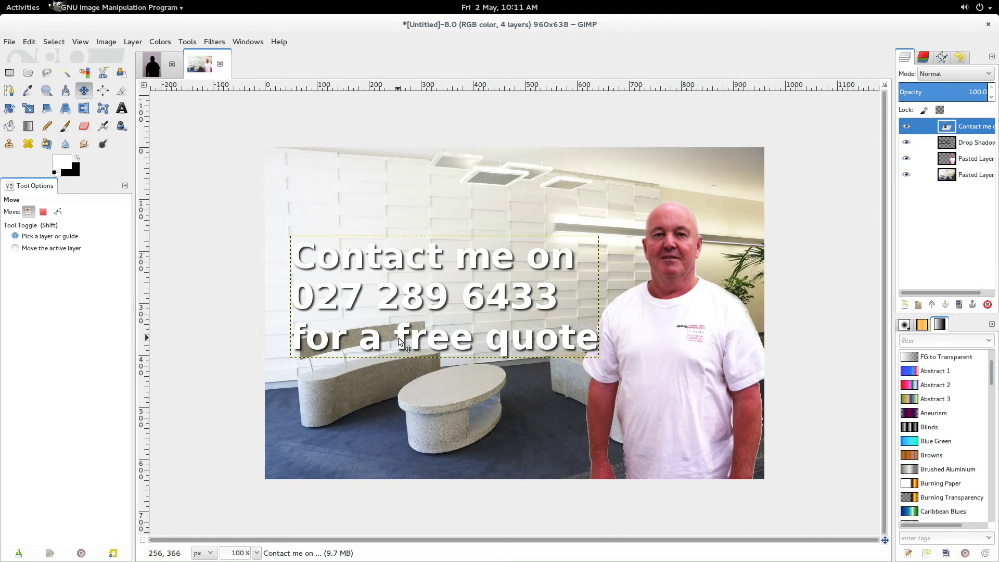
Undo the cut on the original portrait so the man reappears, then return to the lobby composite.
click(153, 72)
key(ctrl+z)
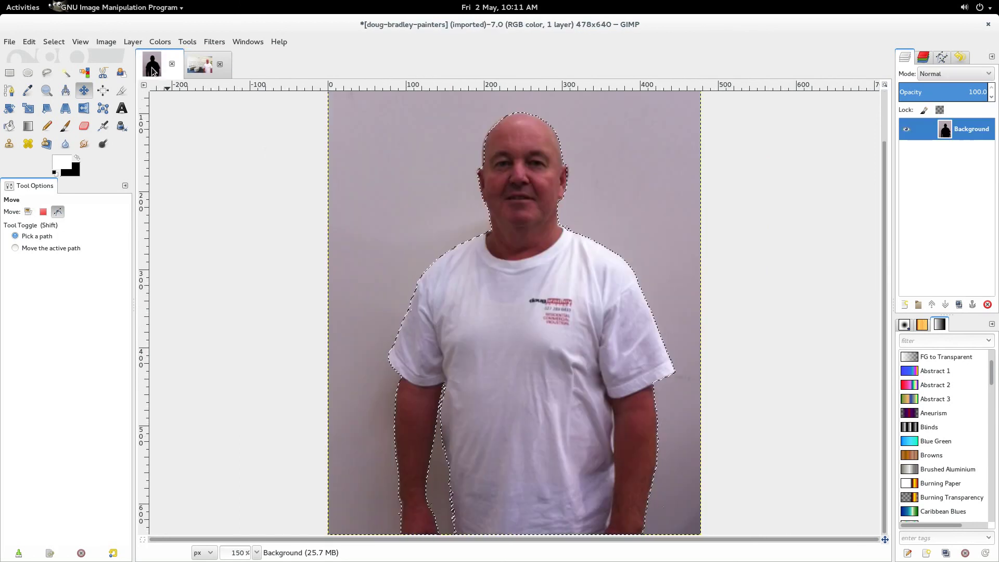
click(28, 212)
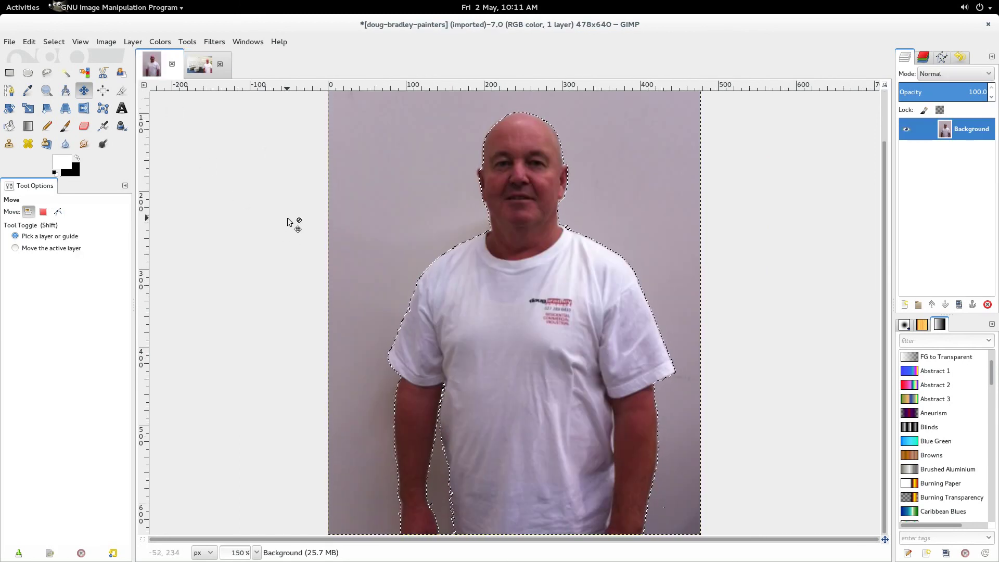
key(1)
click(196, 69)
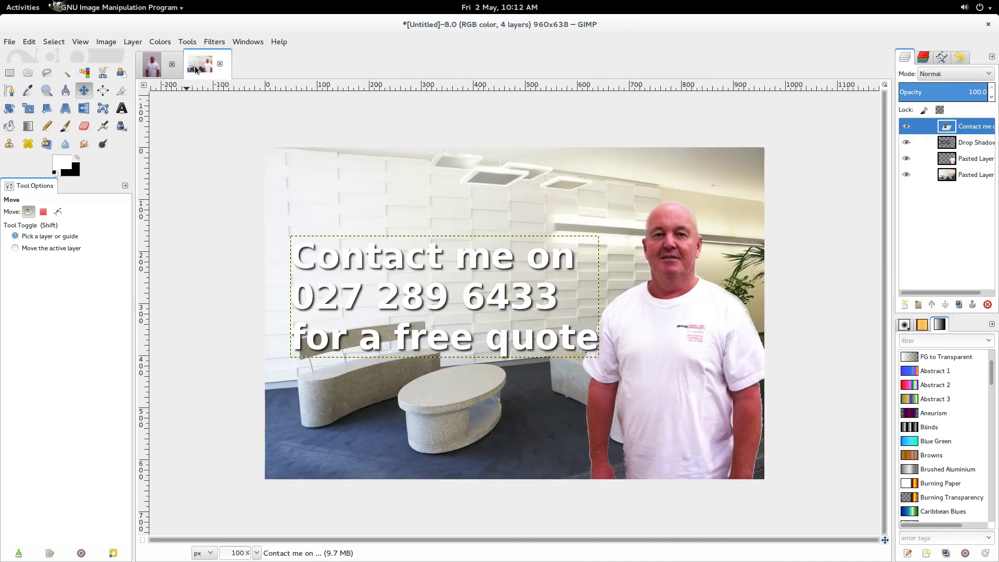